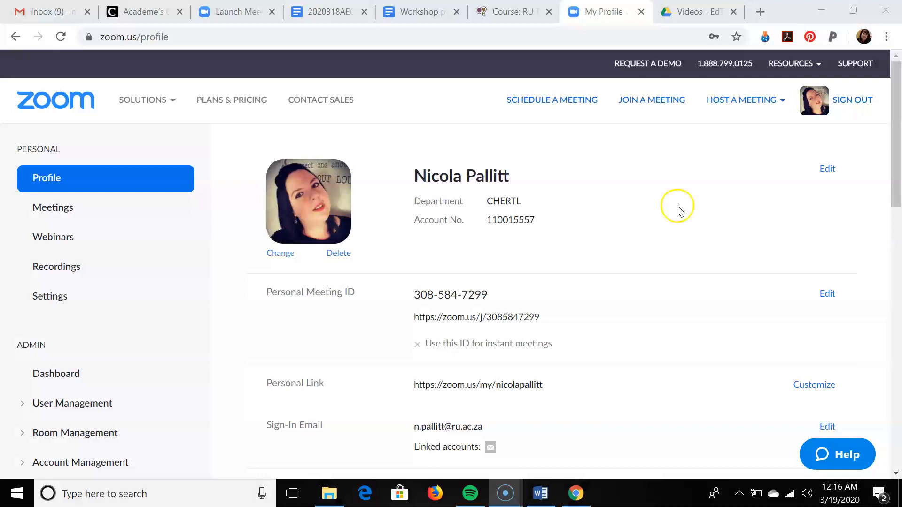
# Examine the profile's personal meeting link, personal link, licence type, meeting capacity and date and time settings
pyautogui.click(553, 321)
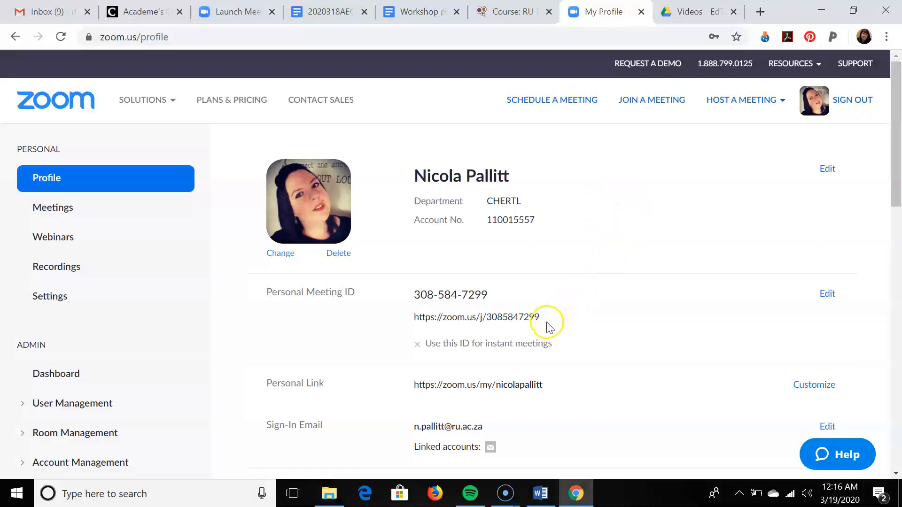
pyautogui.moveTo(540, 317); pyautogui.dragTo(407, 314)
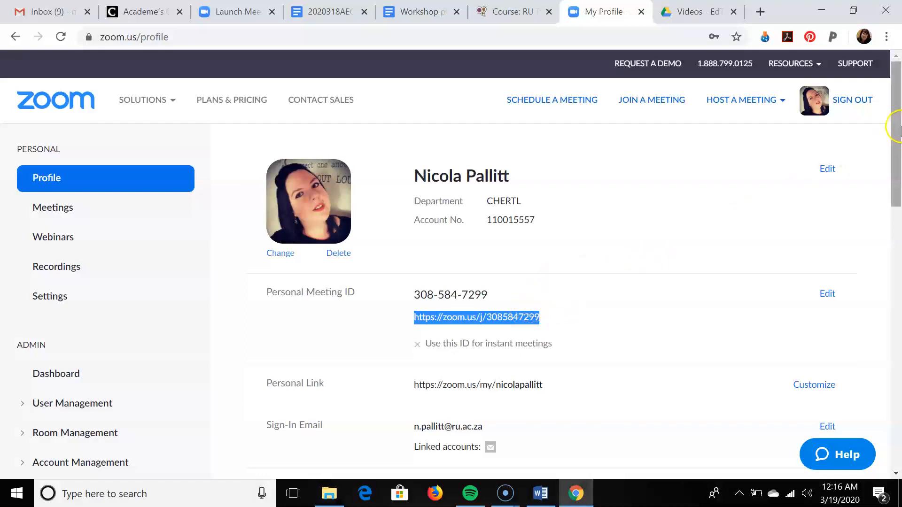
pyautogui.moveTo(901, 119)
pyautogui.mouseDown()
pyautogui.moveTo(901, 129)
pyautogui.moveTo(901, 110)
pyautogui.mouseUp()
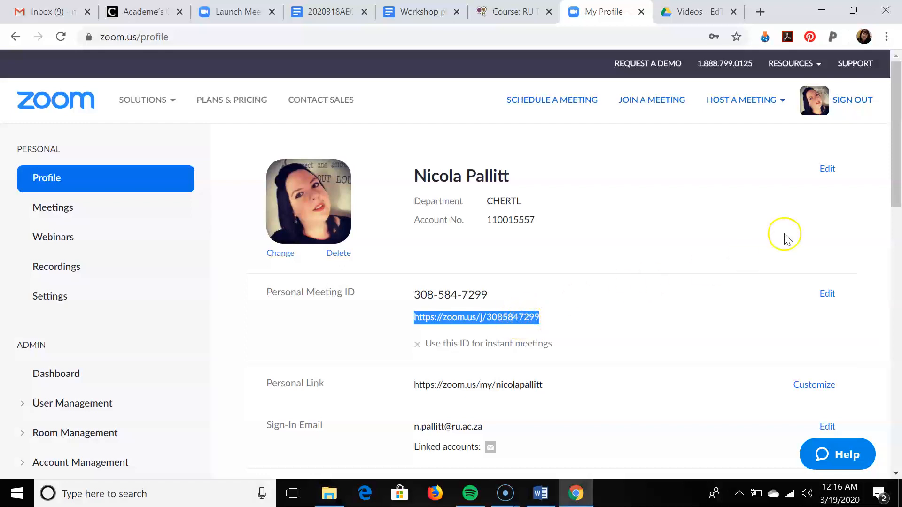
pyautogui.moveTo(898, 150)
pyautogui.mouseDown()
pyautogui.moveTo(897, 188)
pyautogui.moveTo(898, 153)
pyautogui.mouseUp()
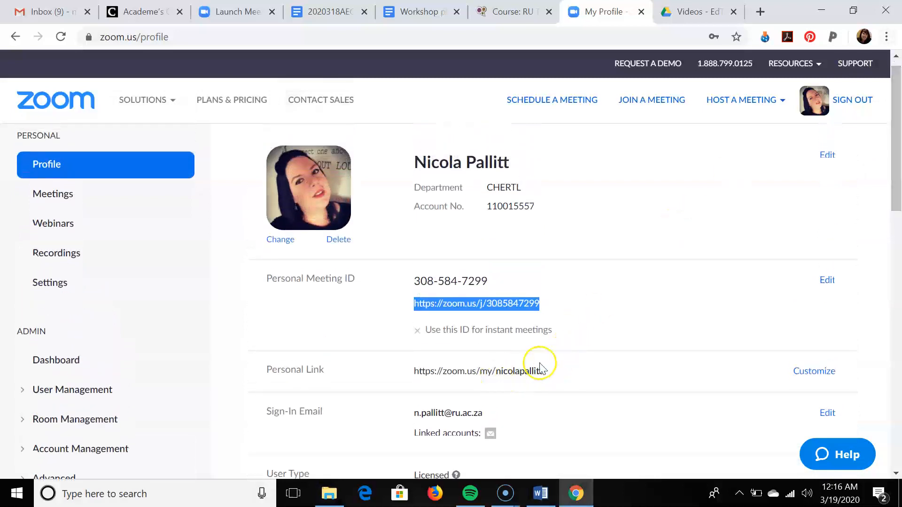
pyautogui.moveTo(551, 375); pyautogui.dragTo(408, 377)
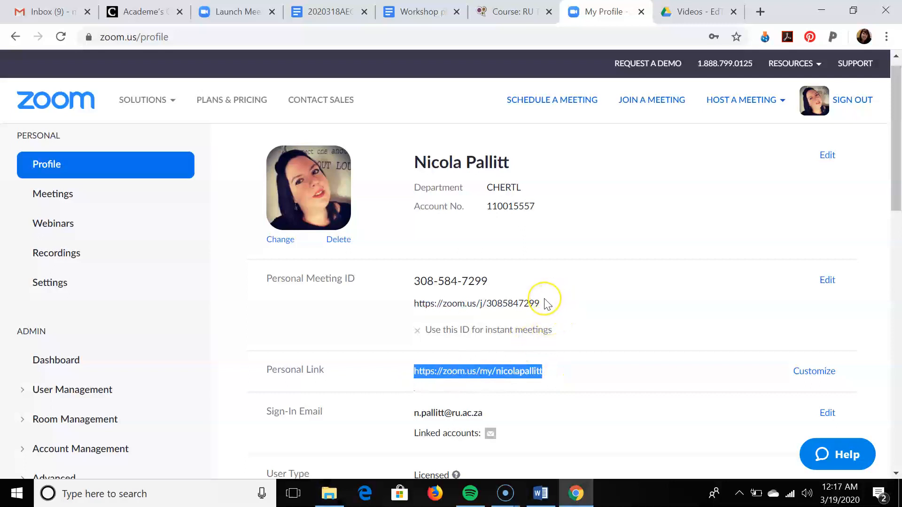
pyautogui.moveTo(547, 306); pyautogui.dragTo(407, 302)
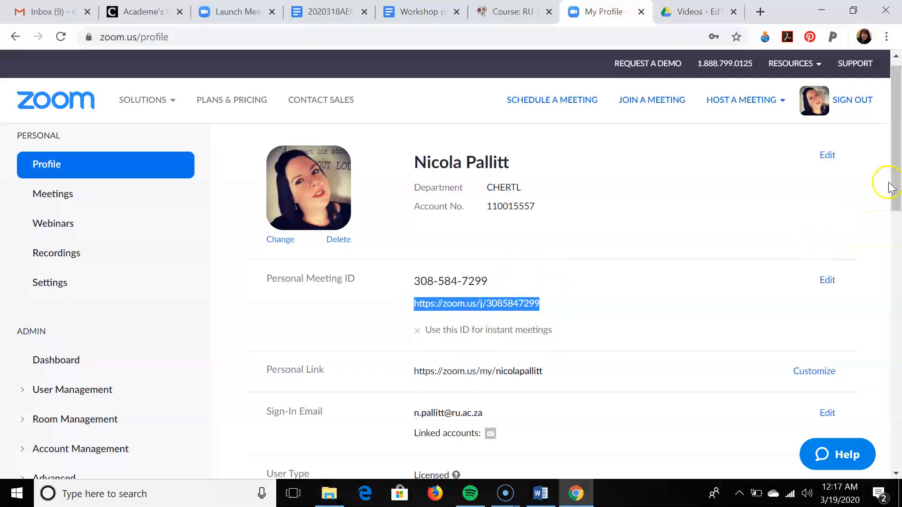
pyautogui.moveTo(895, 174); pyautogui.dragTo(896, 292)
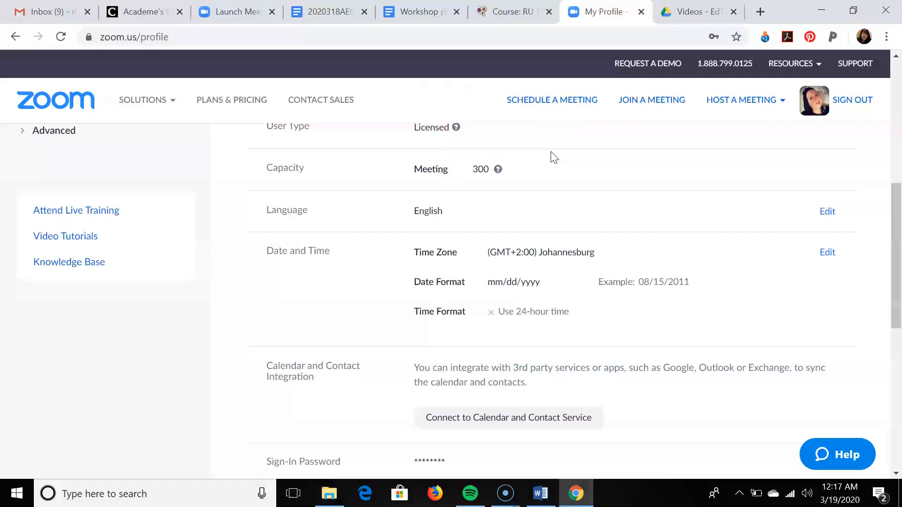
pyautogui.click(589, 176)
pyautogui.moveTo(897, 196); pyautogui.dragTo(897, 70)
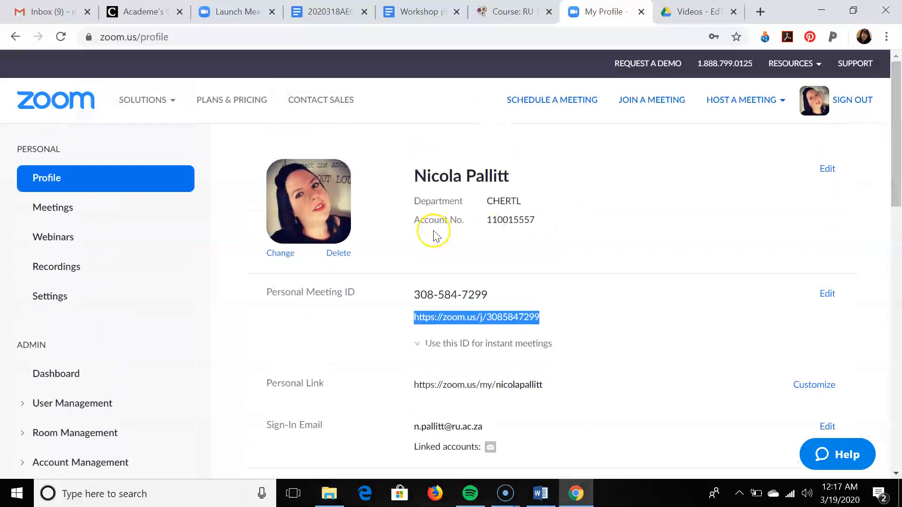
# Start scheduling a new meeting with the topic "RU Teaching Online"
pyautogui.click(68, 217)
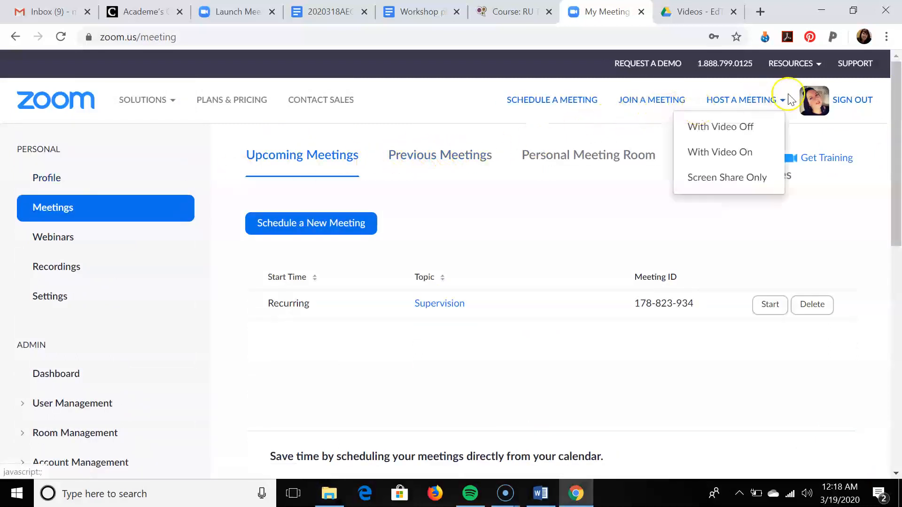
pyautogui.moveTo(742, 98)
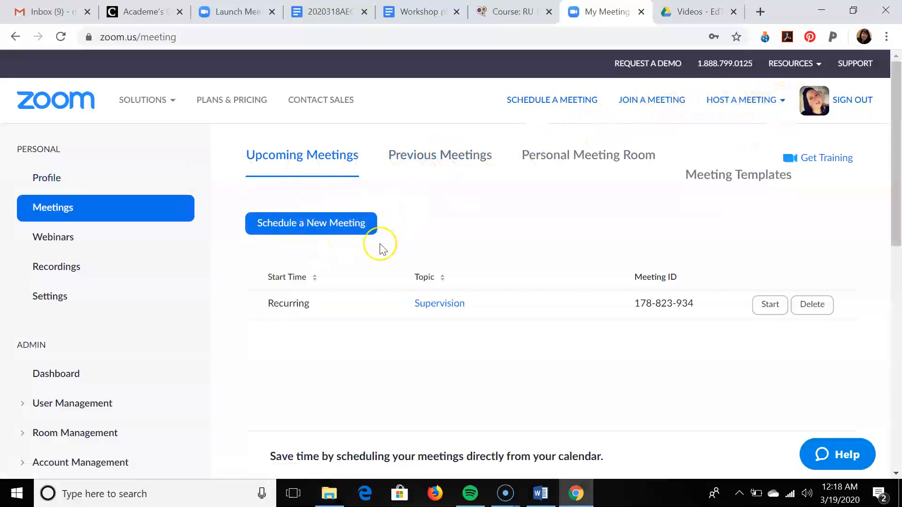
pyautogui.click(336, 226)
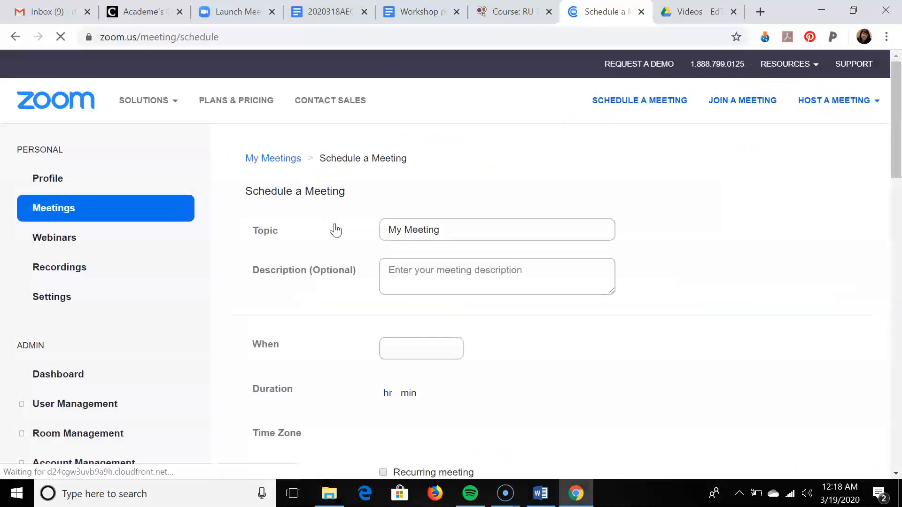
pyautogui.click(407, 217)
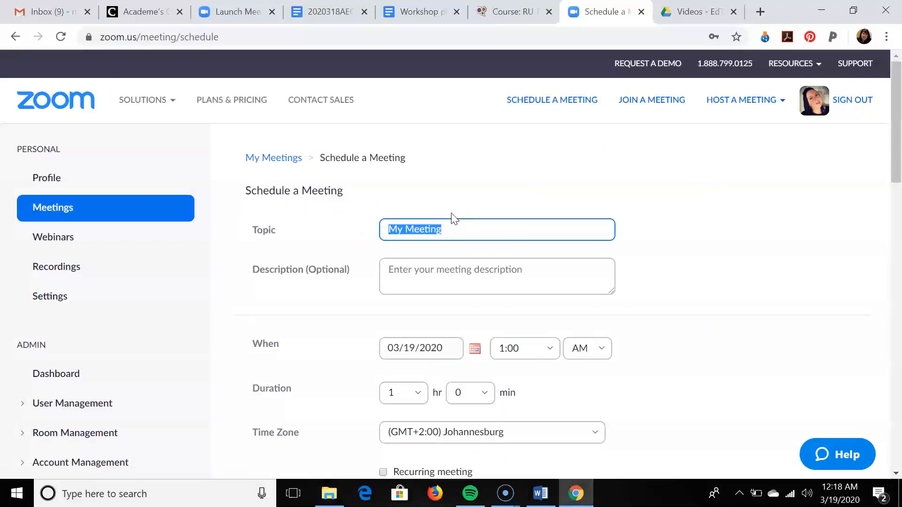
pyautogui.press('BackSpace')
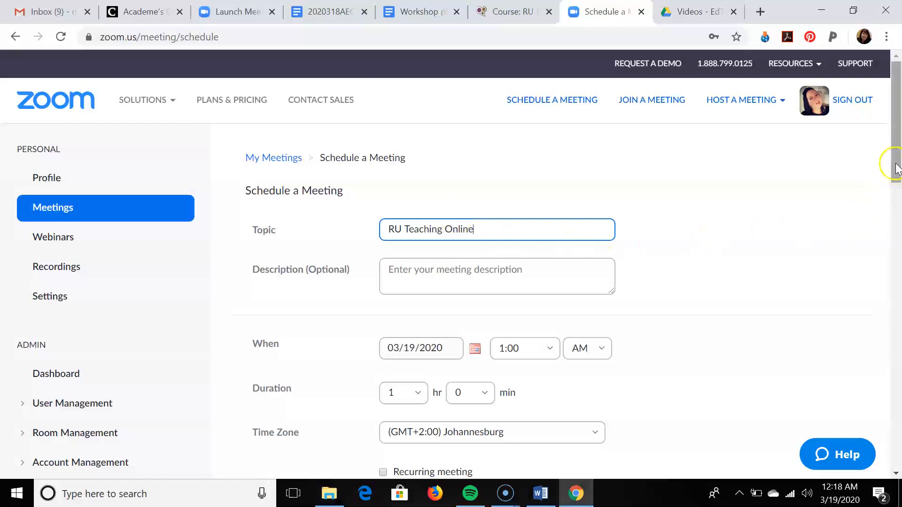
# Make the meeting recurring with the recurrence set to No Fixed Time
pyautogui.moveTo(897, 167); pyautogui.dragTo(897, 196)
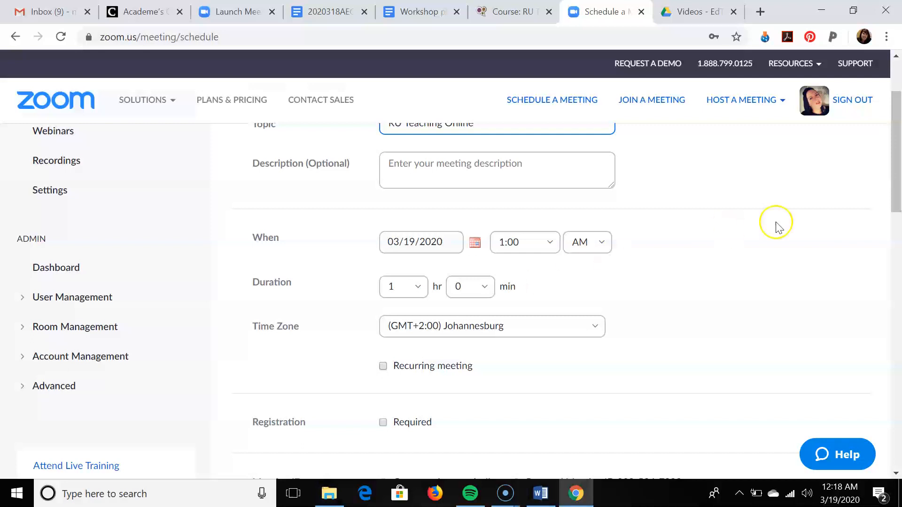
pyautogui.moveTo(898, 174)
pyautogui.mouseDown()
pyautogui.moveTo(898, 153)
pyautogui.moveTo(898, 180)
pyautogui.mouseUp()
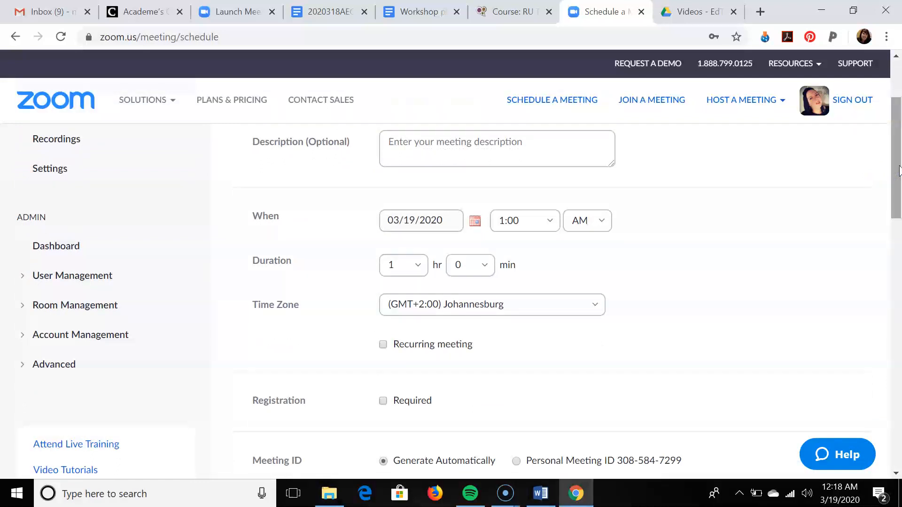
pyautogui.click(383, 346)
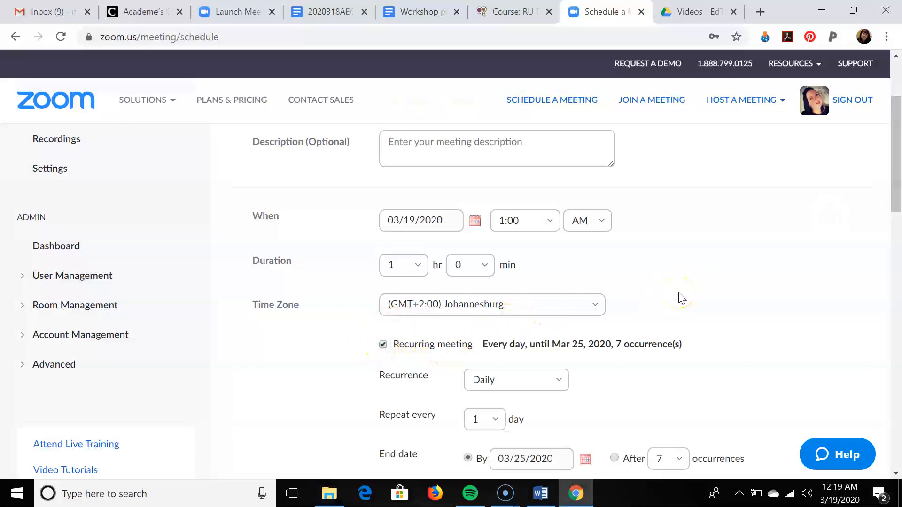
pyautogui.moveTo(897, 166); pyautogui.dragTo(897, 192)
pyautogui.click(555, 283)
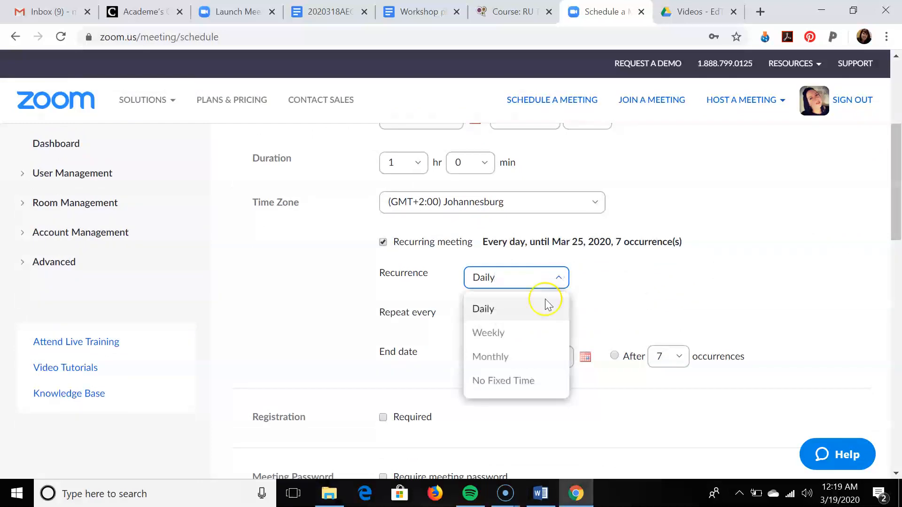
pyautogui.click(508, 386)
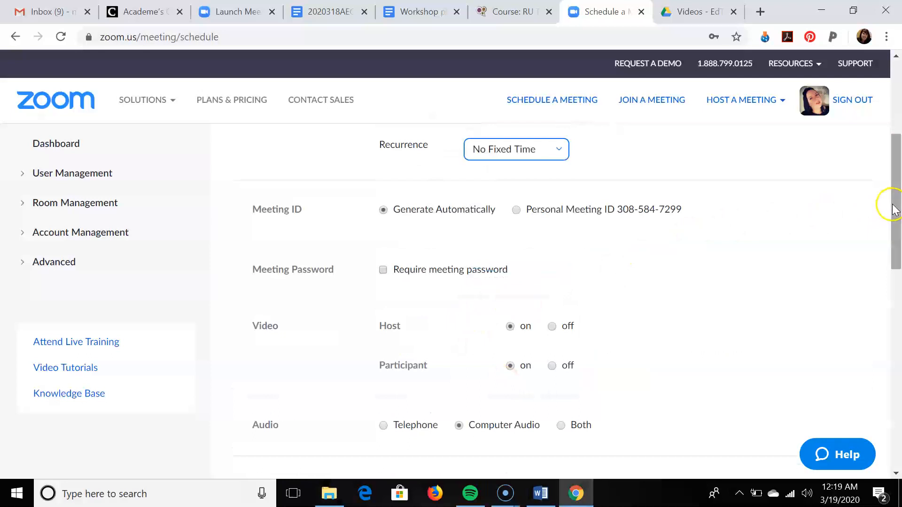
# Review the meeting ID, password and video options, and try Telephone audio before switching back to Computer Audio
pyautogui.moveTo(895, 202); pyautogui.dragTo(893, 161)
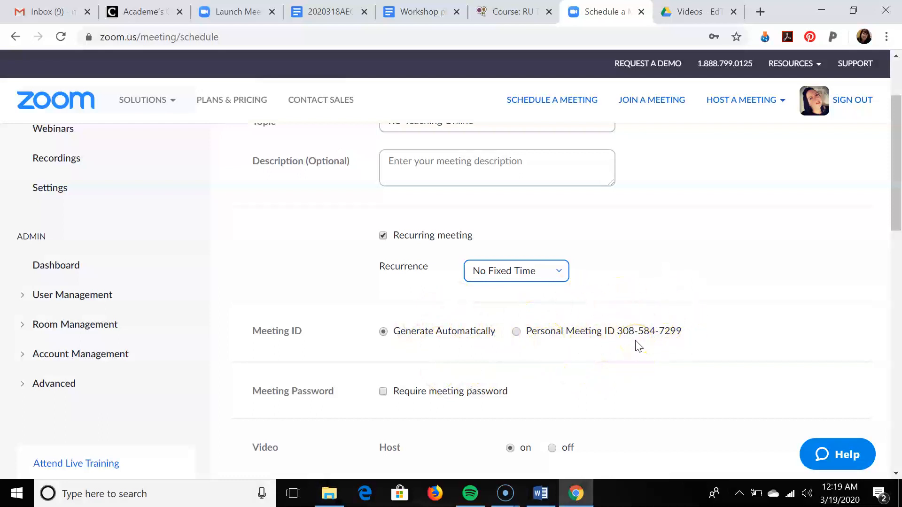
pyautogui.moveTo(896, 152); pyautogui.dragTo(898, 230)
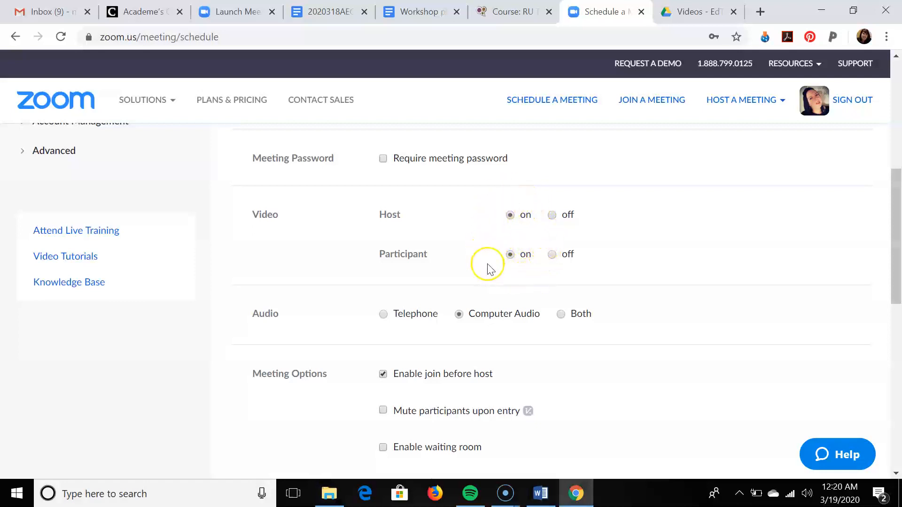
pyautogui.moveTo(896, 218); pyautogui.dragTo(898, 253)
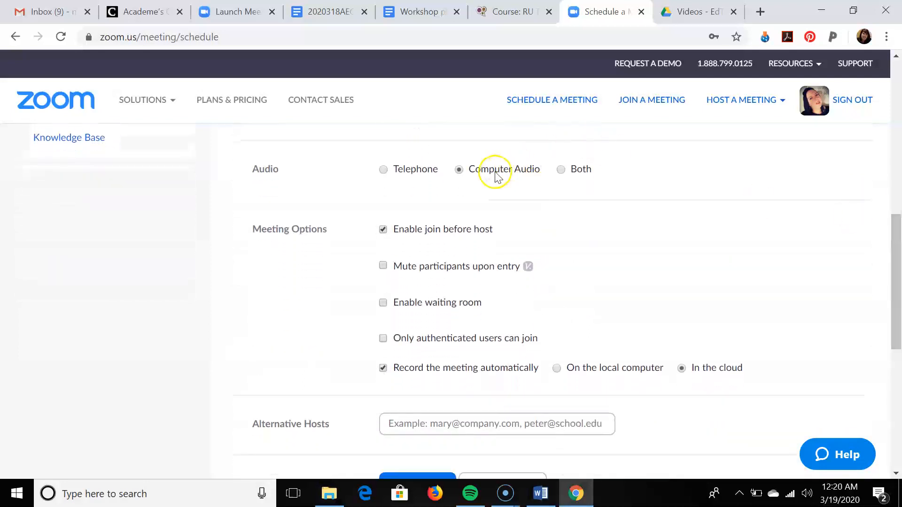
pyautogui.click(382, 171)
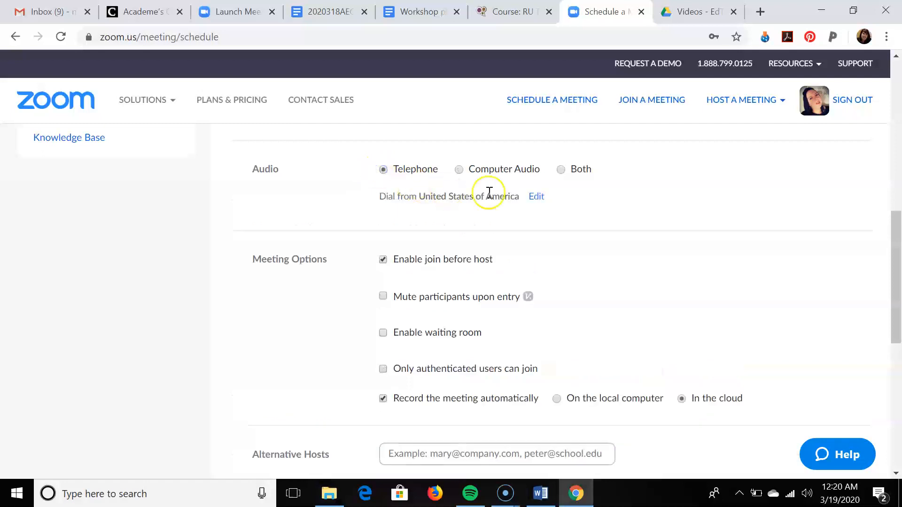
pyautogui.click(460, 170)
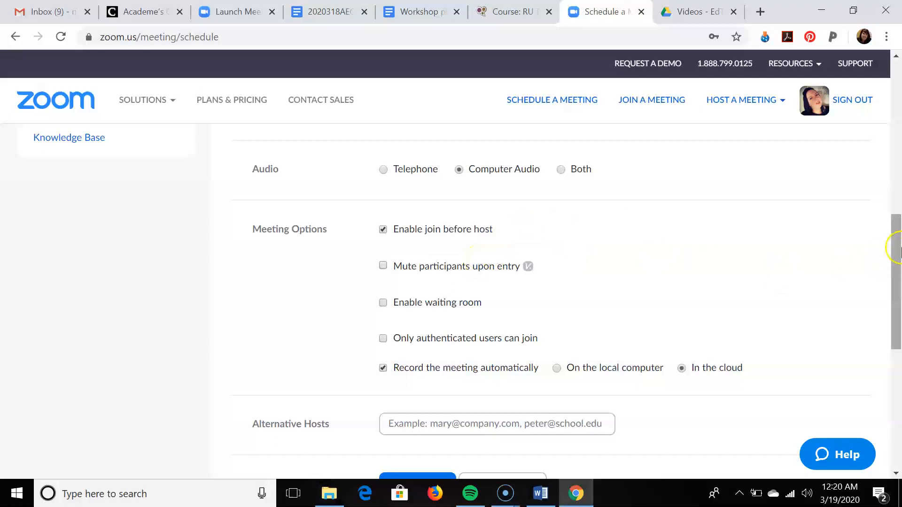
# Review the meeting options, and turn automatic recording off and on again with recording in the cloud
pyautogui.moveTo(896, 255); pyautogui.dragTo(898, 281)
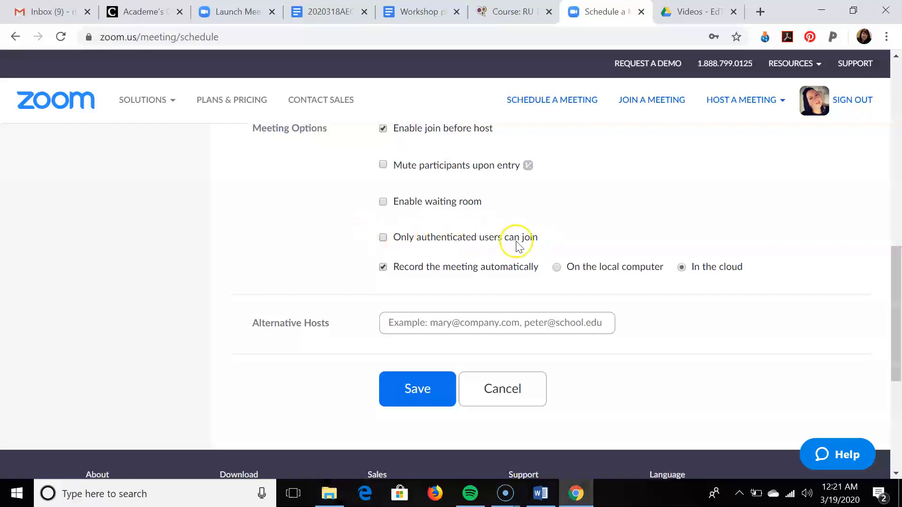
pyautogui.moveTo(895, 258); pyautogui.dragTo(898, 271)
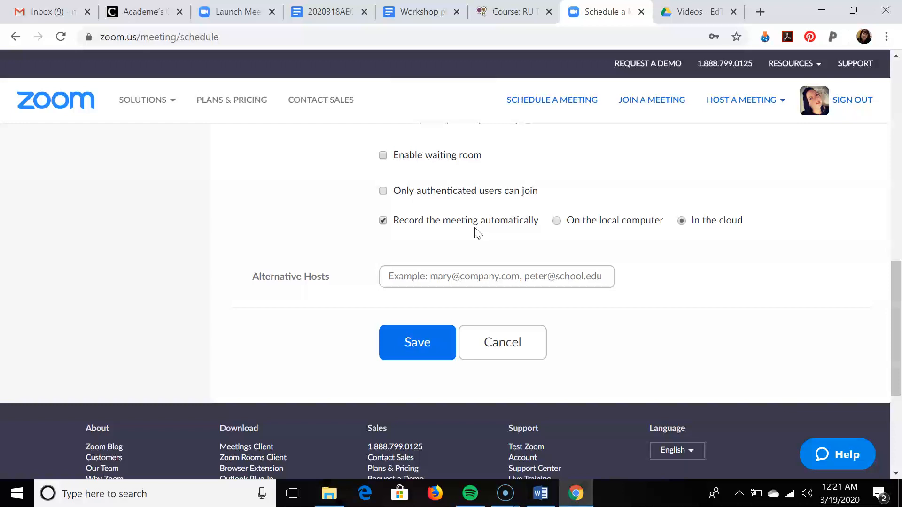
pyautogui.click(384, 222)
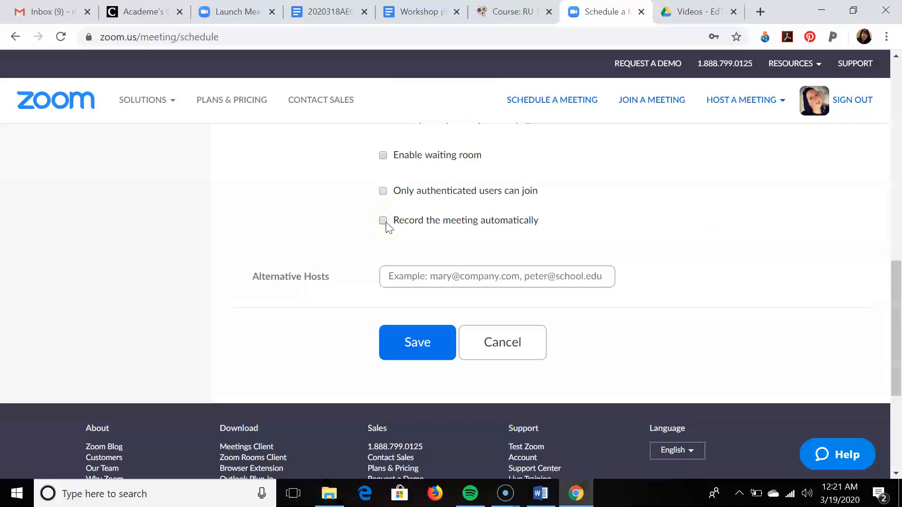
pyautogui.click(385, 221)
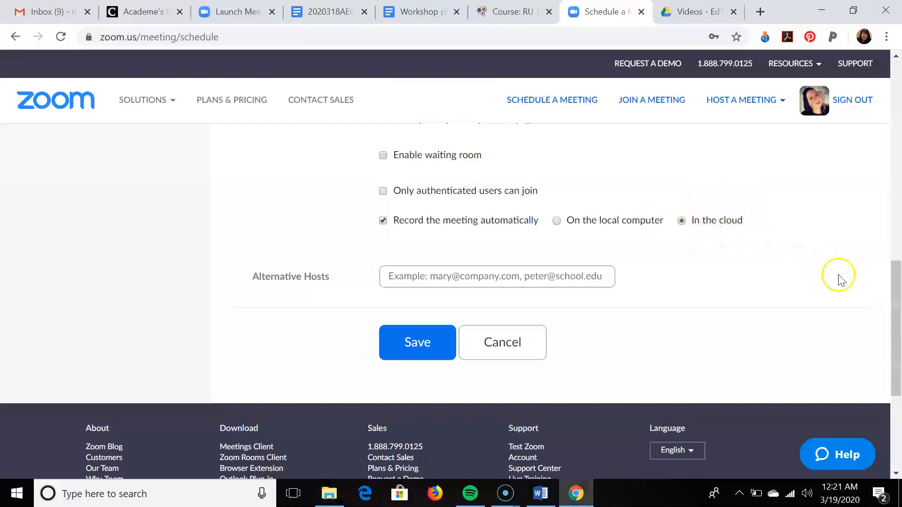
# Check the meeting form from the topic down to the recording options and look at the Alternative Hosts field without filling it in
pyautogui.moveTo(897, 292); pyautogui.dragTo(898, 93)
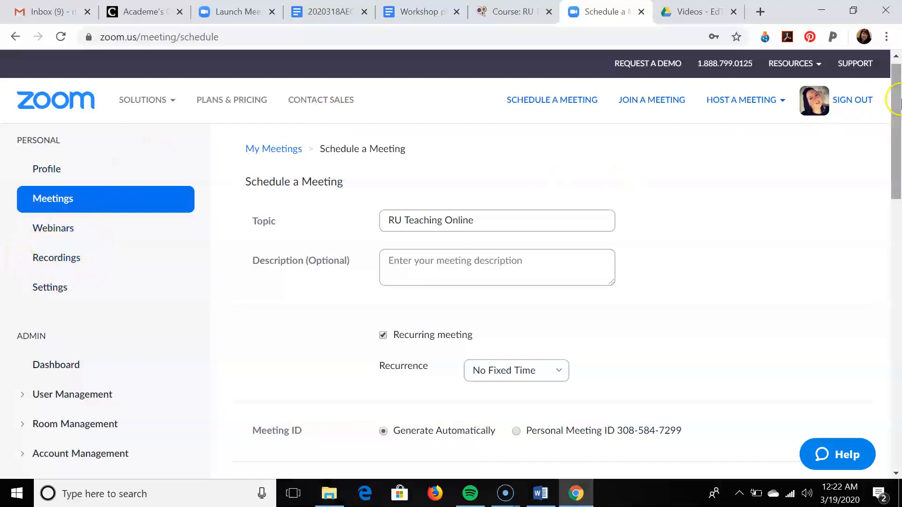
pyautogui.moveTo(898, 100); pyautogui.dragTo(898, 313)
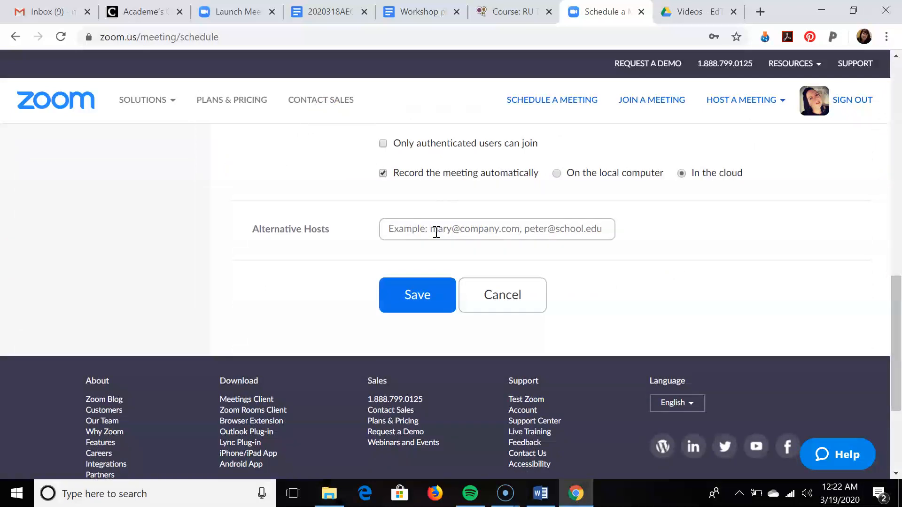
pyautogui.click(436, 233)
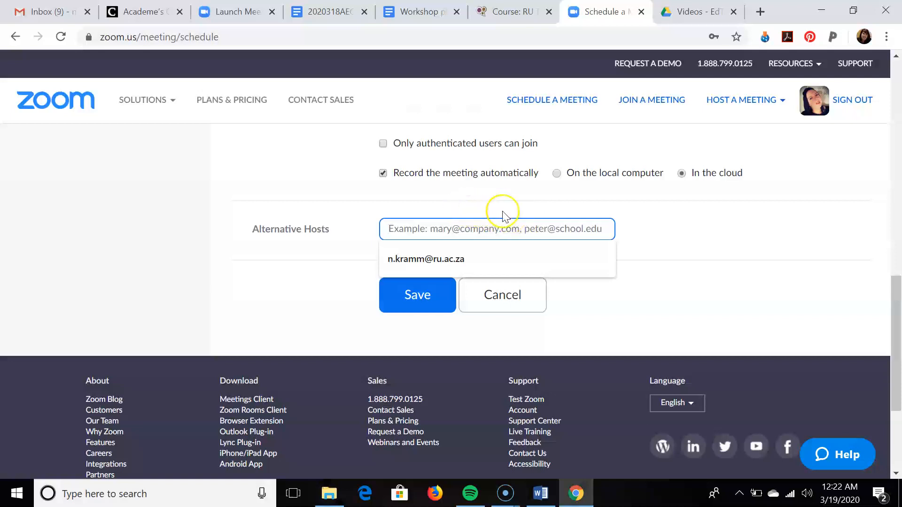
pyautogui.click(643, 209)
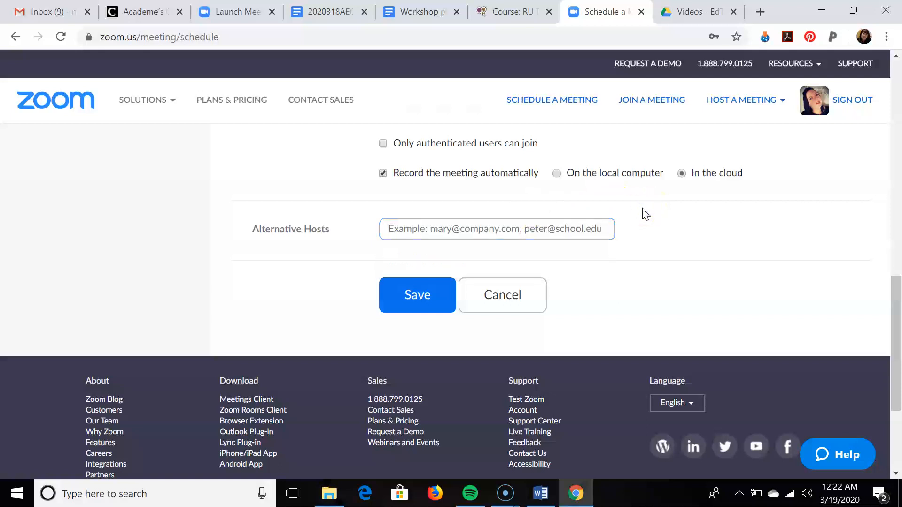
pyautogui.click(658, 210)
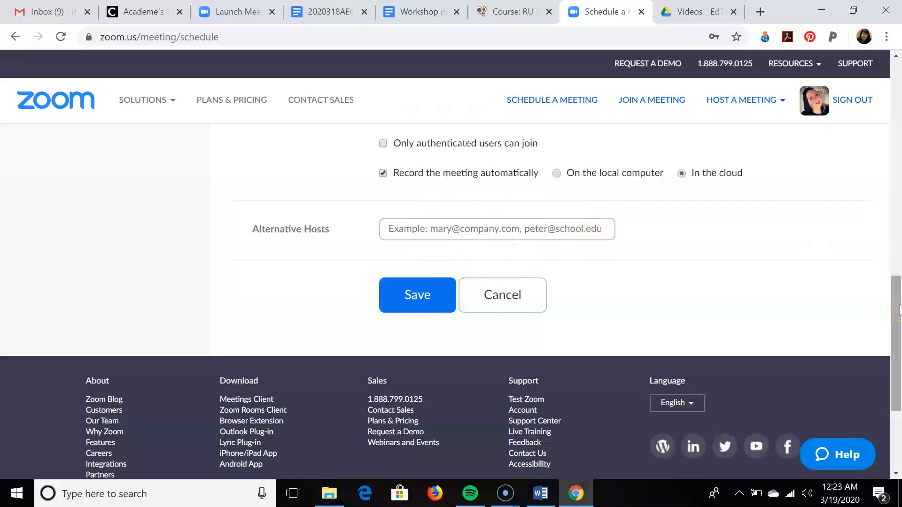
pyautogui.moveTo(899, 310); pyautogui.dragTo(898, 297)
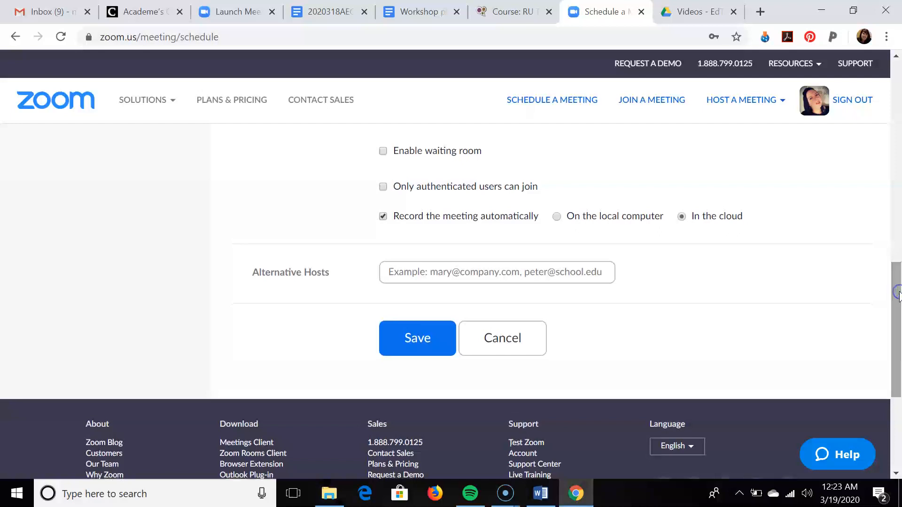
pyautogui.click(442, 272)
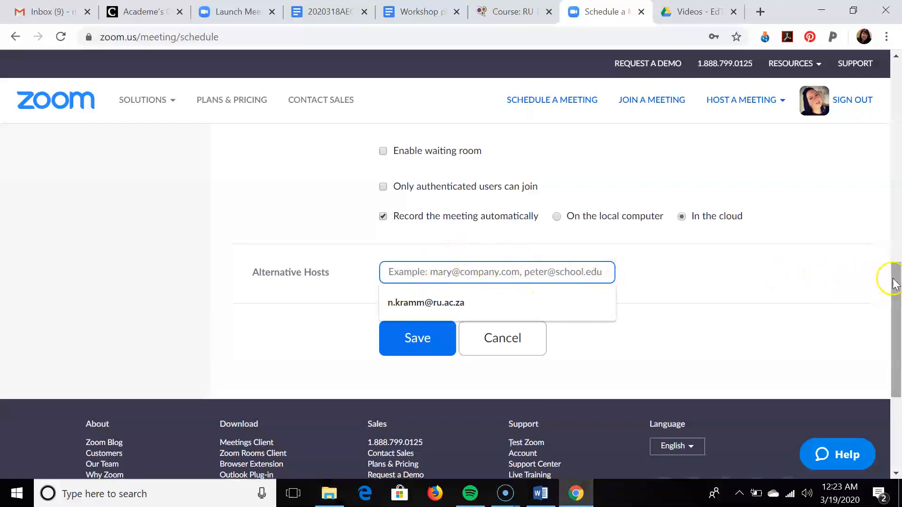
pyautogui.click(737, 255)
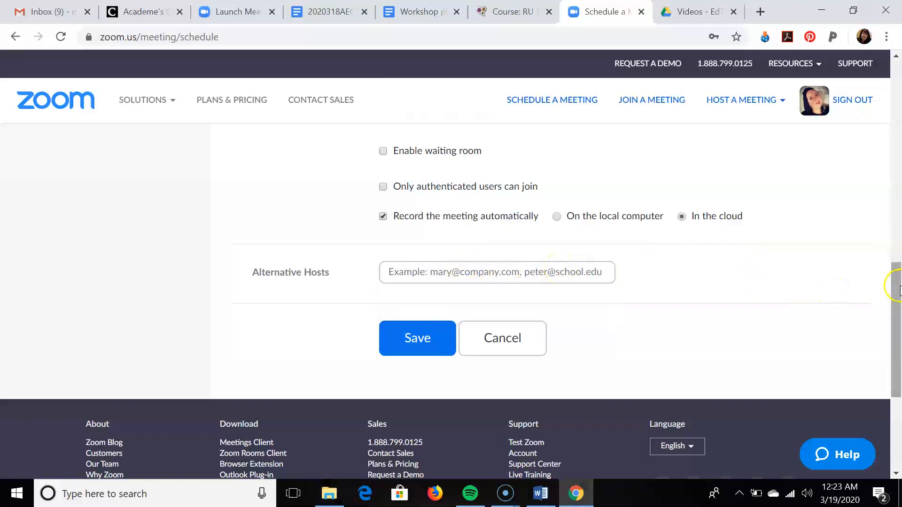
# Check the meeting form once more from topic to Alternative Hosts and save the RU Teaching Online meeting
pyautogui.moveTo(898, 286)
pyautogui.mouseDown()
pyautogui.moveTo(897, 254)
pyautogui.moveTo(897, 282)
pyautogui.mouseUp()
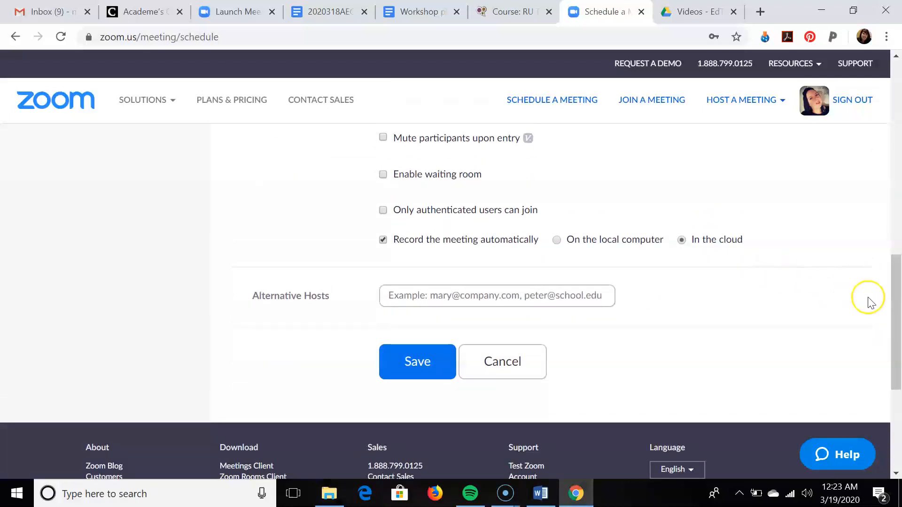
pyautogui.moveTo(897, 292); pyautogui.dragTo(897, 280)
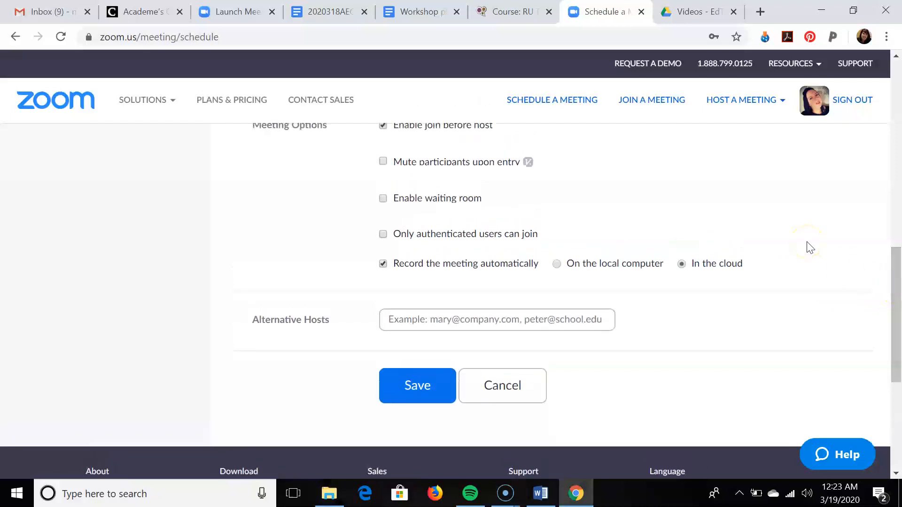
pyautogui.moveTo(897, 291); pyautogui.dragTo(899, 96)
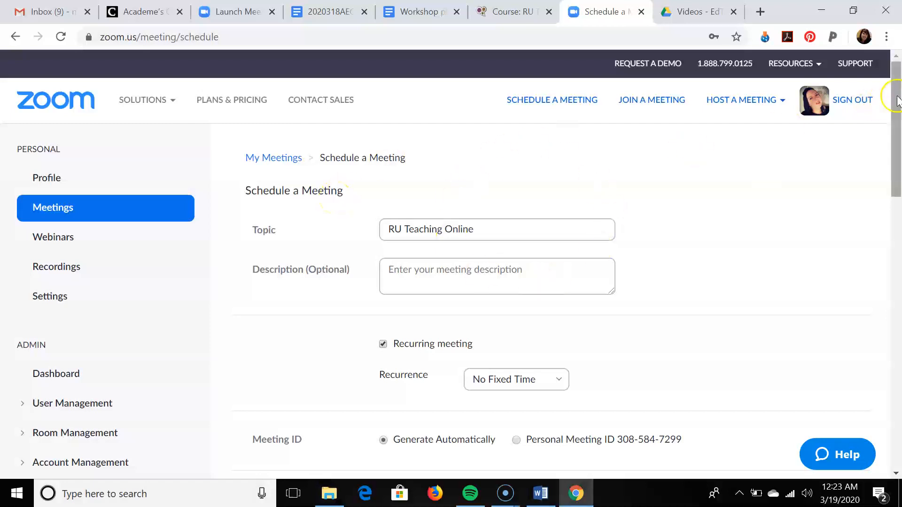
pyautogui.moveTo(899, 97); pyautogui.dragTo(899, 311)
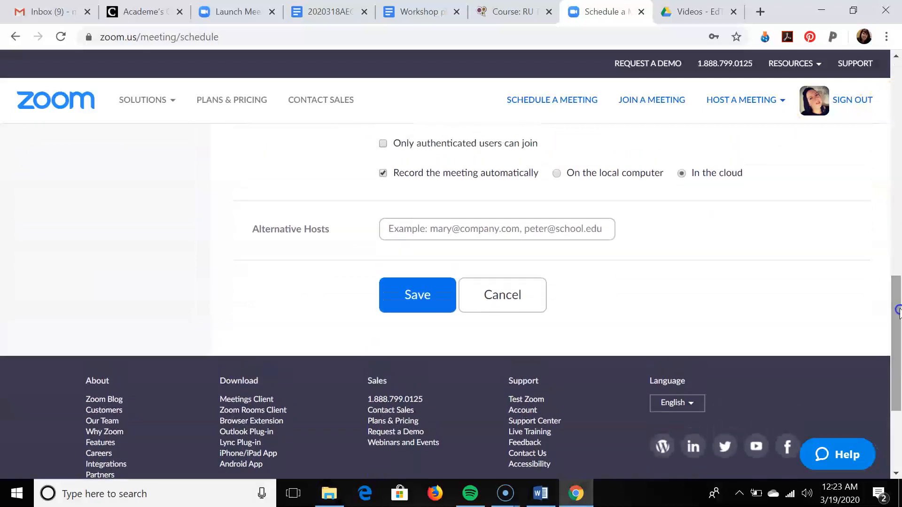
pyautogui.click(400, 291)
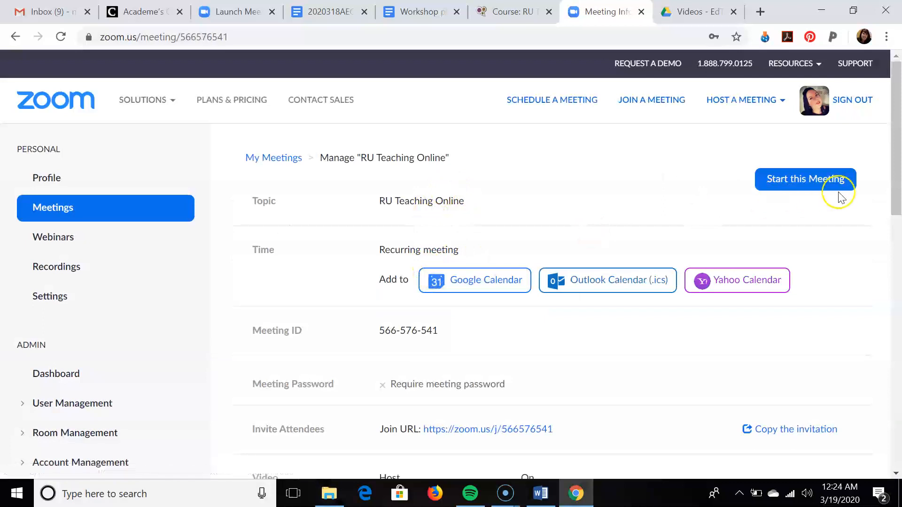
# Review the saved meeting's details, from the join URL and invitation link down to the meeting options and edit and start controls
pyautogui.moveTo(894, 131); pyautogui.dragTo(894, 215)
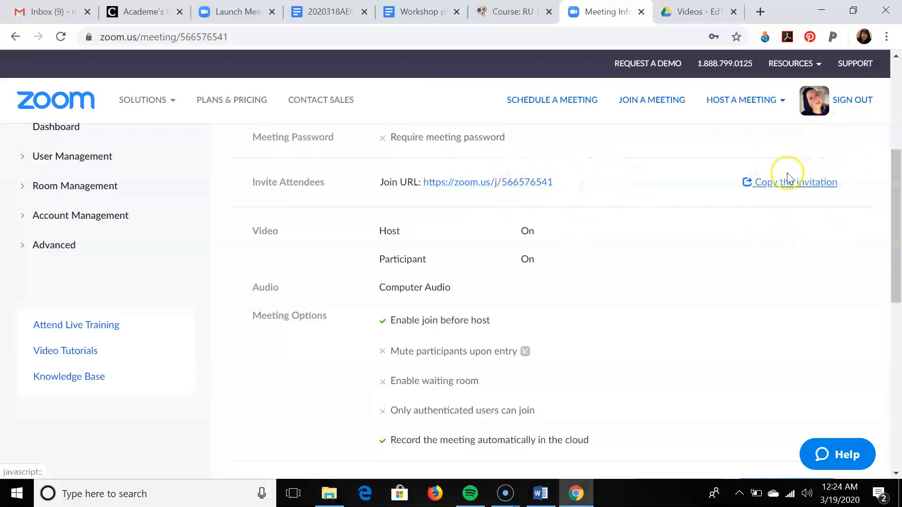
pyautogui.moveTo(897, 179); pyautogui.dragTo(899, 241)
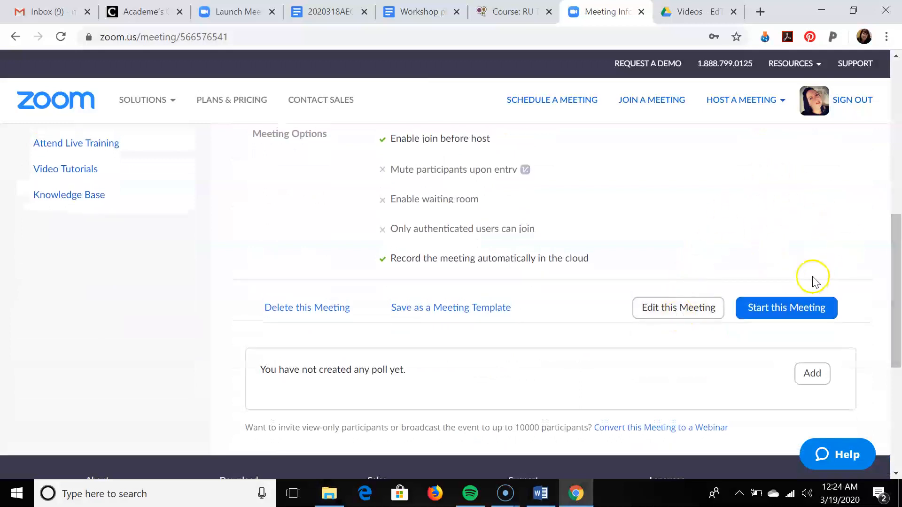
pyautogui.moveTo(897, 270); pyautogui.dragTo(898, 100)
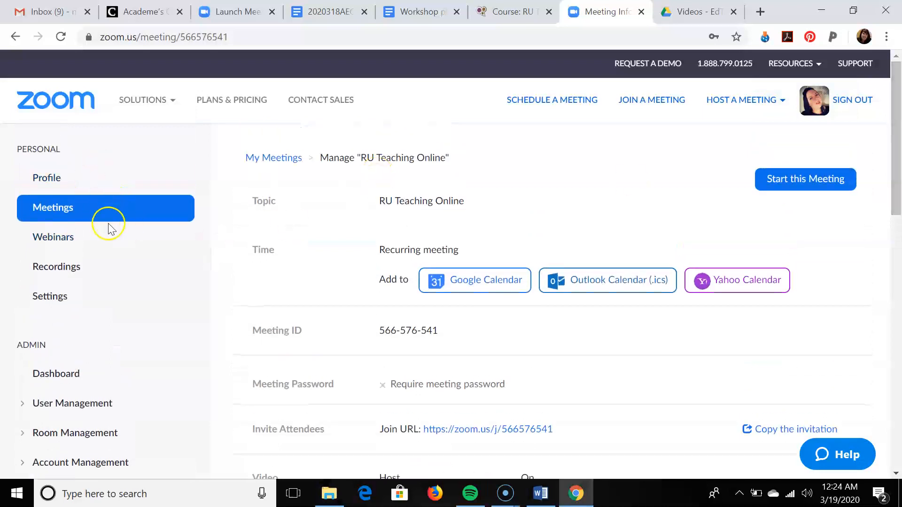
# View the Webinars information, then open the cloud recording from Mar 18, 2020 12:57 PM among the recordings
pyautogui.click(70, 237)
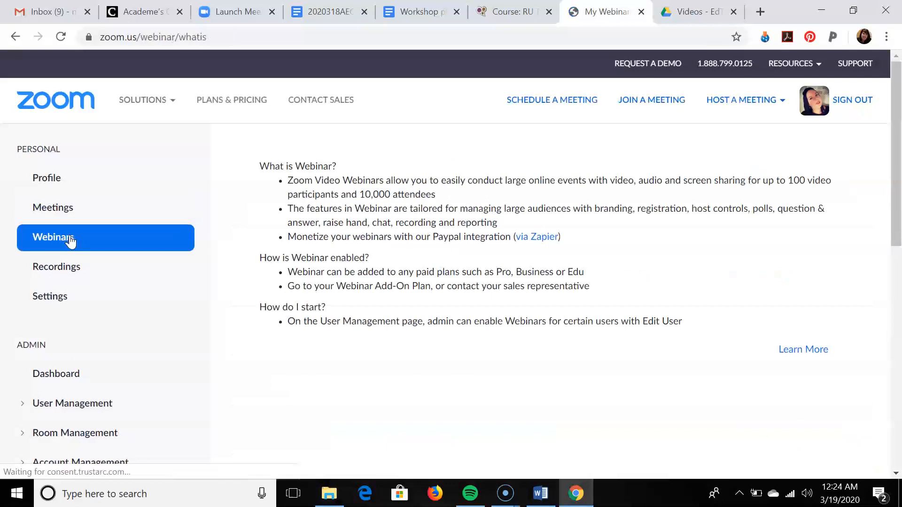
pyautogui.click(64, 270)
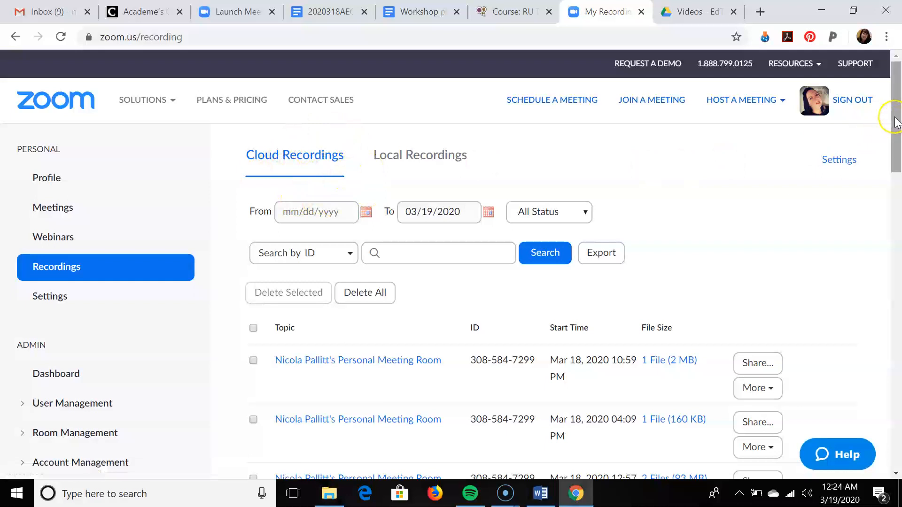
pyautogui.moveTo(895, 117); pyautogui.dragTo(894, 165)
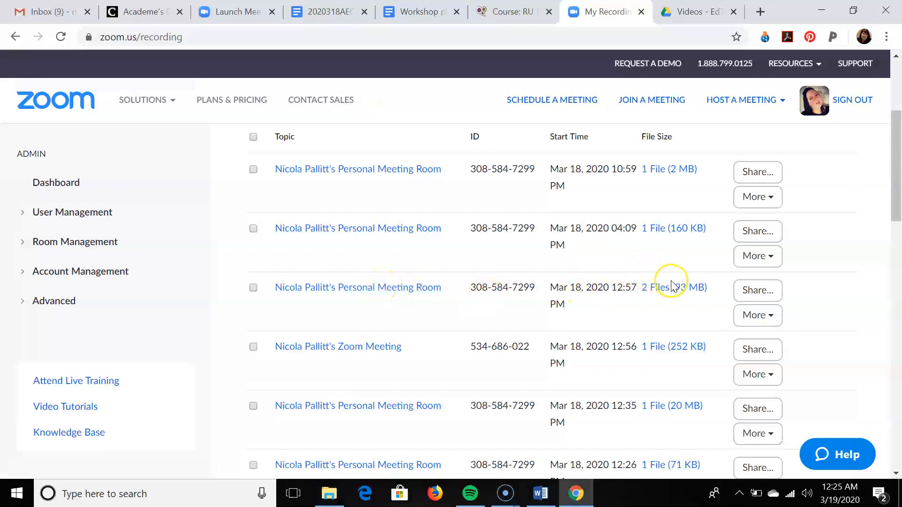
pyautogui.click(407, 292)
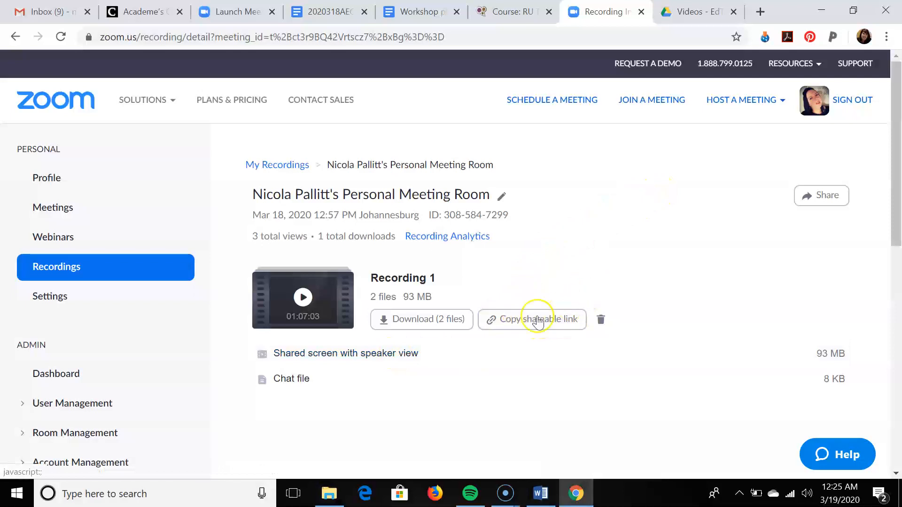
# Switch to the RU Teaching Online course page and open the first workshop's recording link in a separate browser tab
pyautogui.click(512, 12)
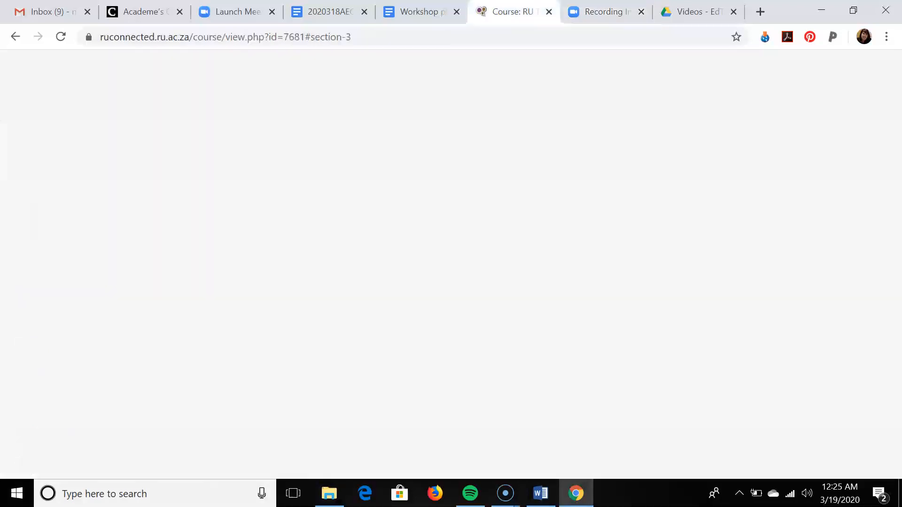
pyautogui.moveTo(895, 150); pyautogui.dragTo(894, 278)
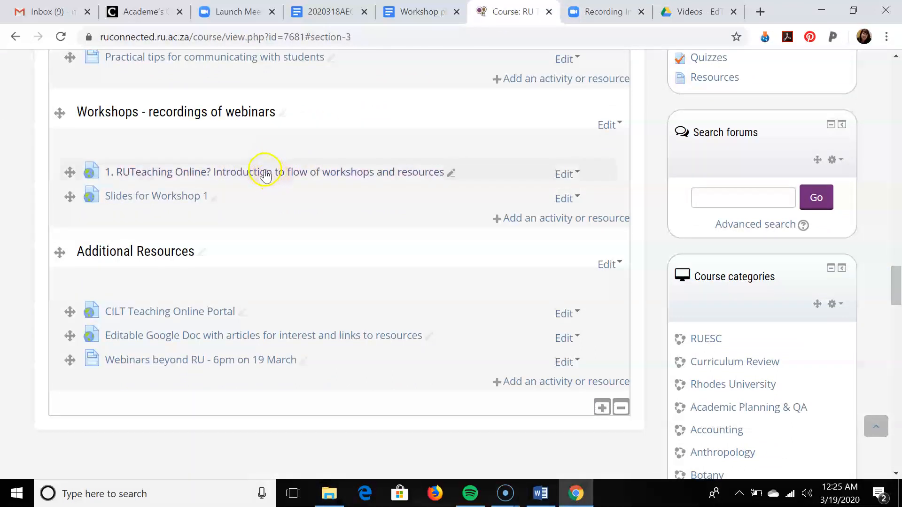
pyautogui.rightClick(315, 172)
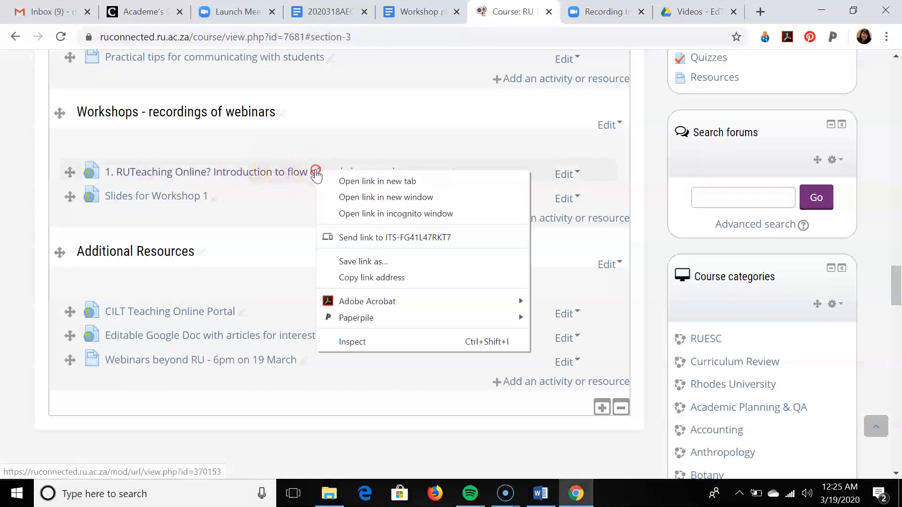
pyautogui.click(356, 182)
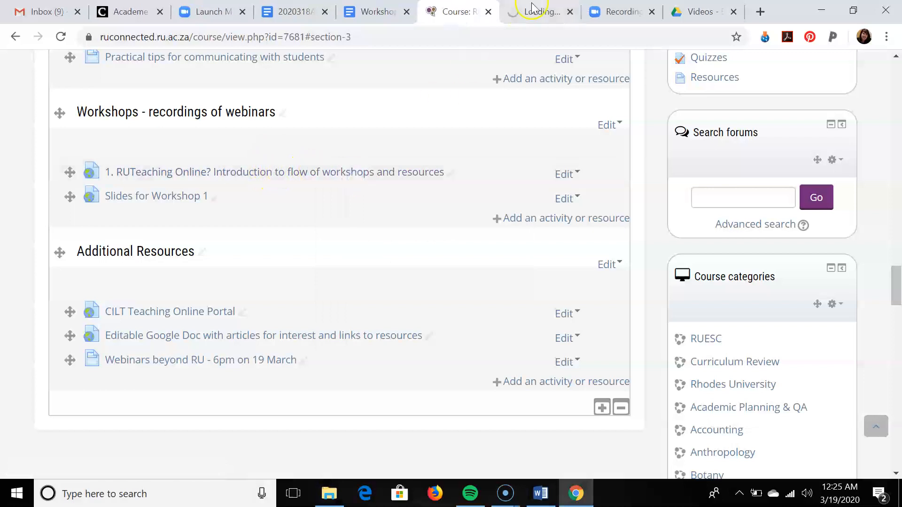
pyautogui.click(536, 11)
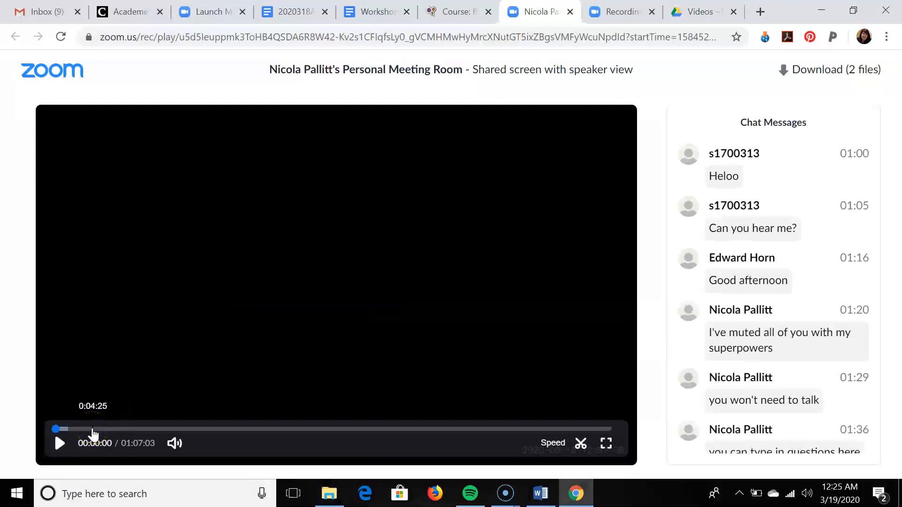
# Preview the workshop recording at about 1:36 and 3:29, then close it and return to the Zoom recording's details
pyautogui.click(70, 430)
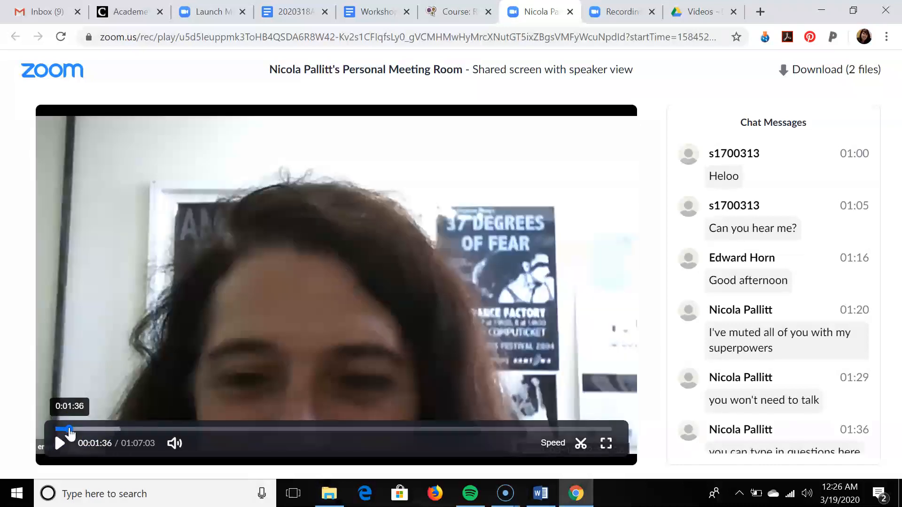
pyautogui.click(85, 430)
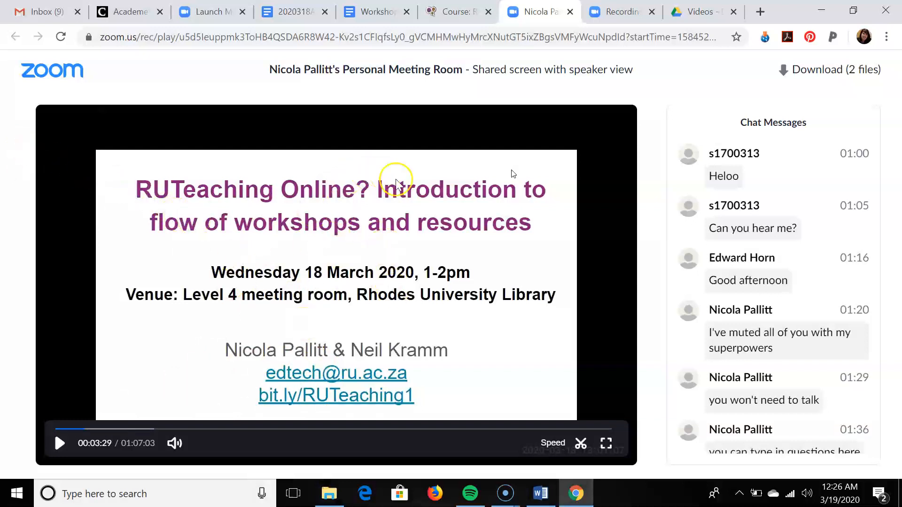
pyautogui.click(570, 12)
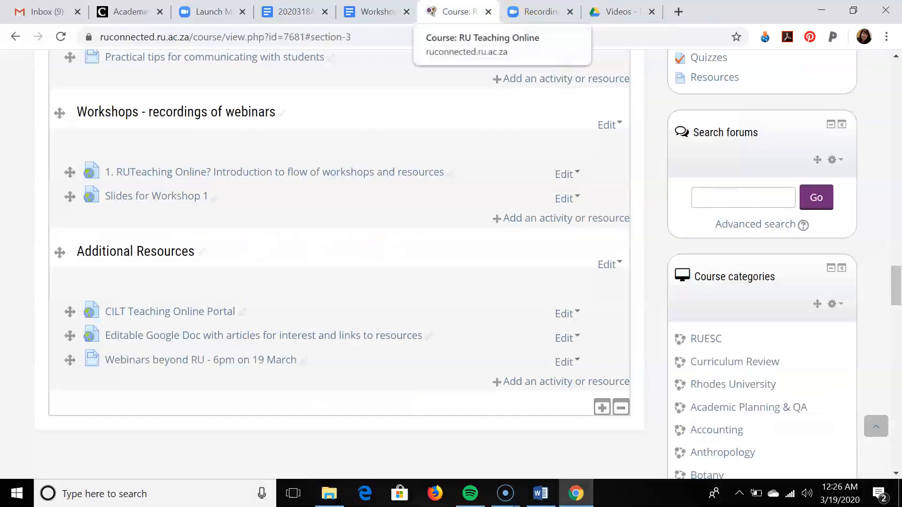
pyautogui.click(540, 13)
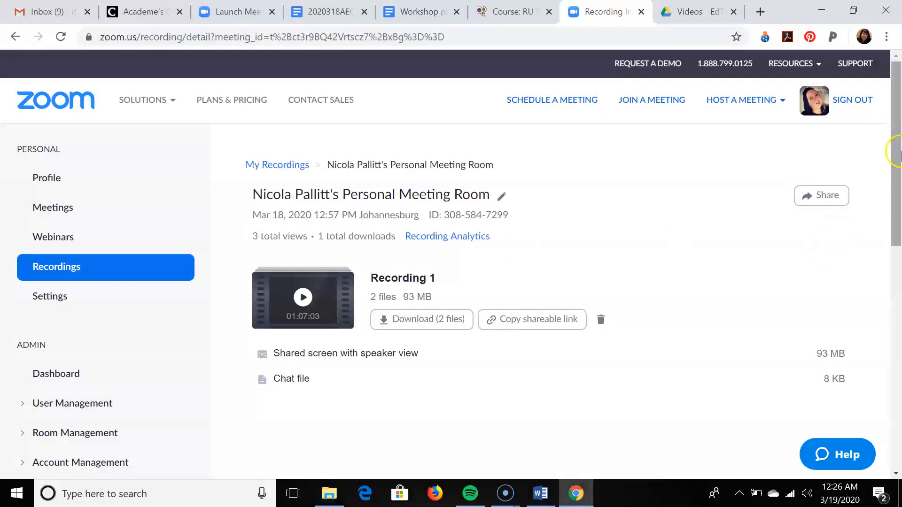
pyautogui.moveTo(898, 116)
pyautogui.mouseDown()
pyautogui.moveTo(898, 151)
pyautogui.moveTo(898, 117)
pyautogui.mouseUp()
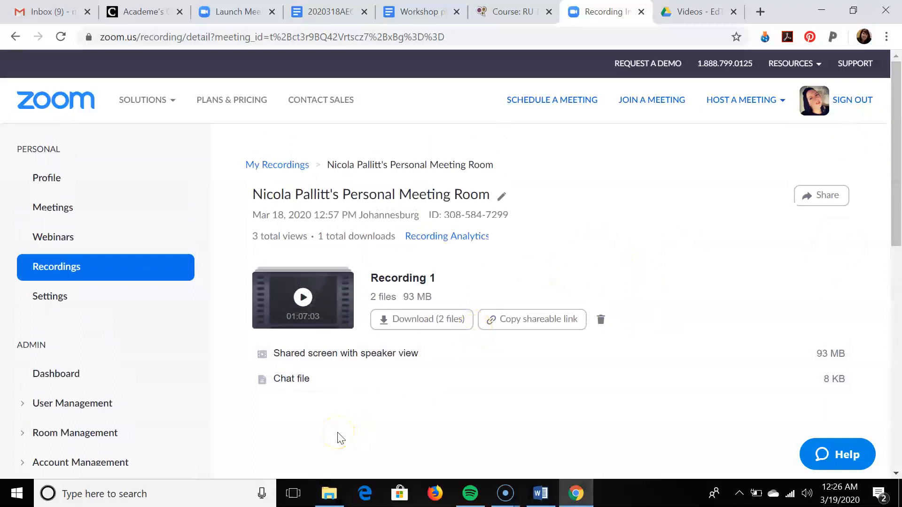
# Switch to Google Drive and open the Supervision folder in My Drive
pyautogui.click(675, 12)
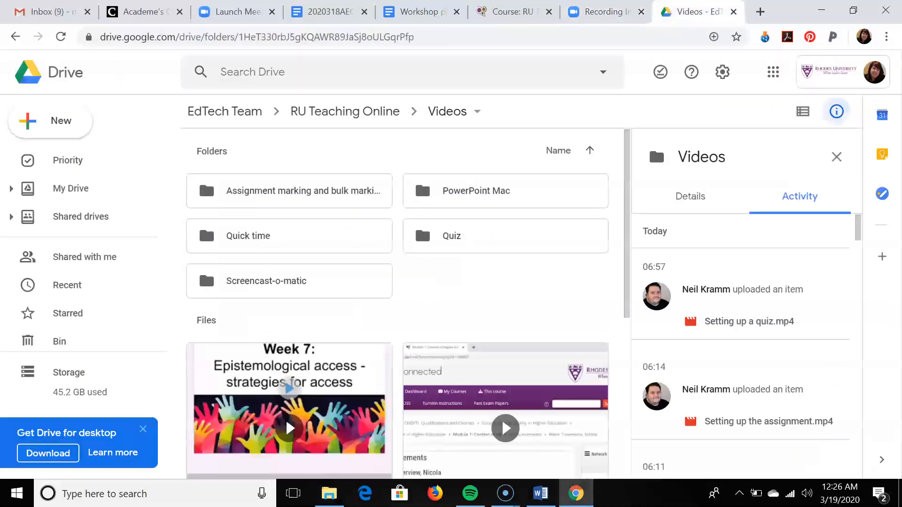
pyautogui.click(75, 188)
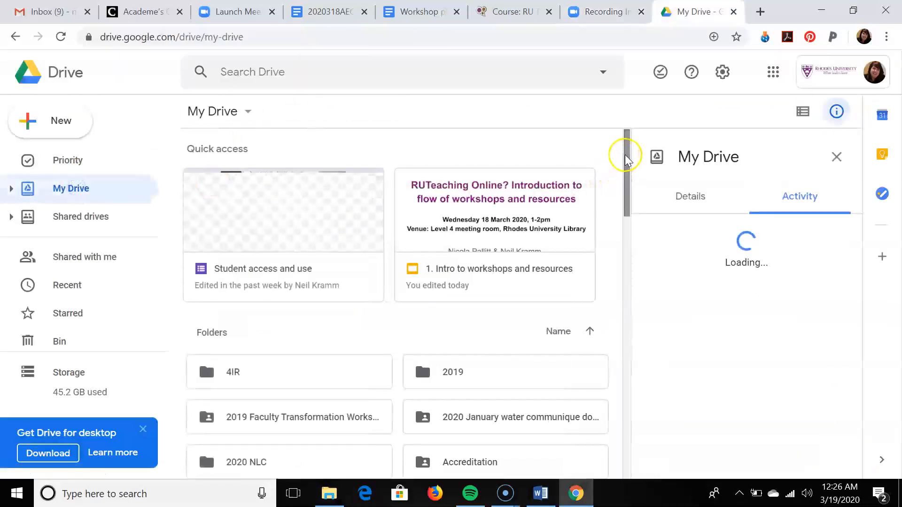
pyautogui.scroll(-4, 605, 237)
pyautogui.scroll(-15, 605, 237)
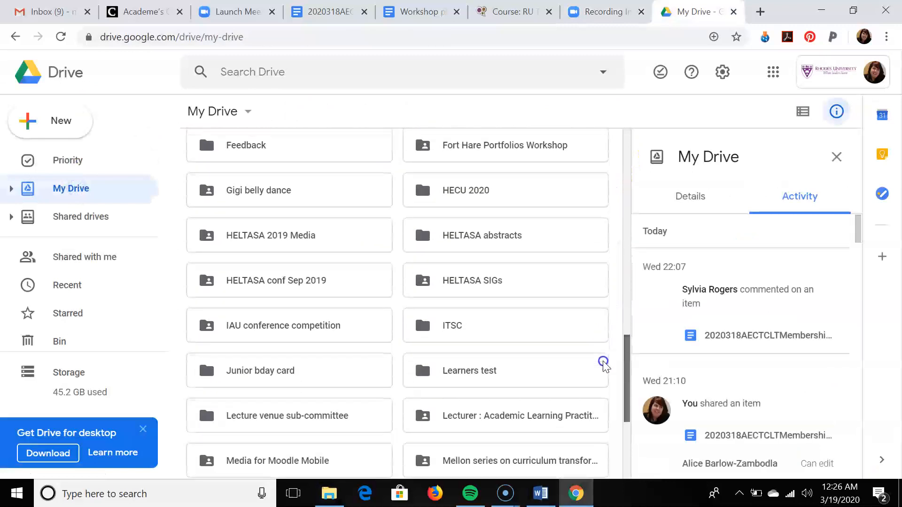
pyautogui.scroll(-3, 604, 379)
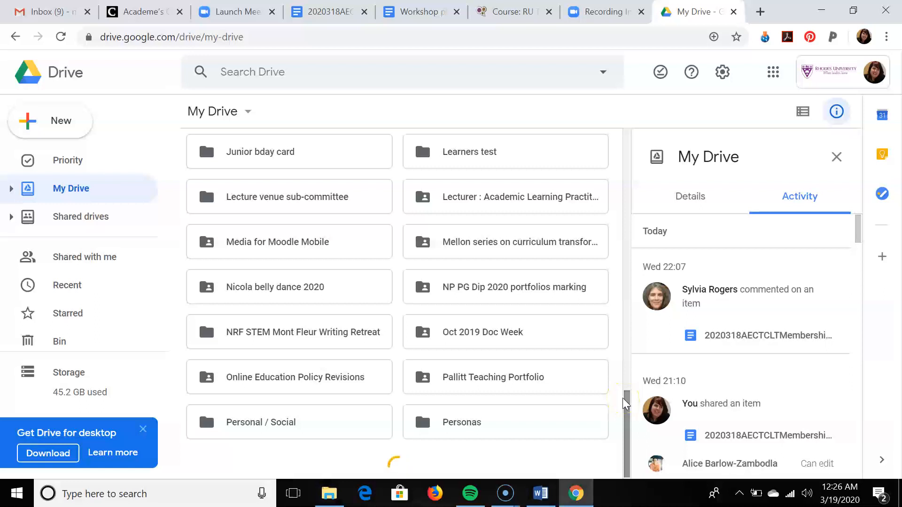
pyautogui.moveTo(628, 233); pyautogui.dragTo(626, 274)
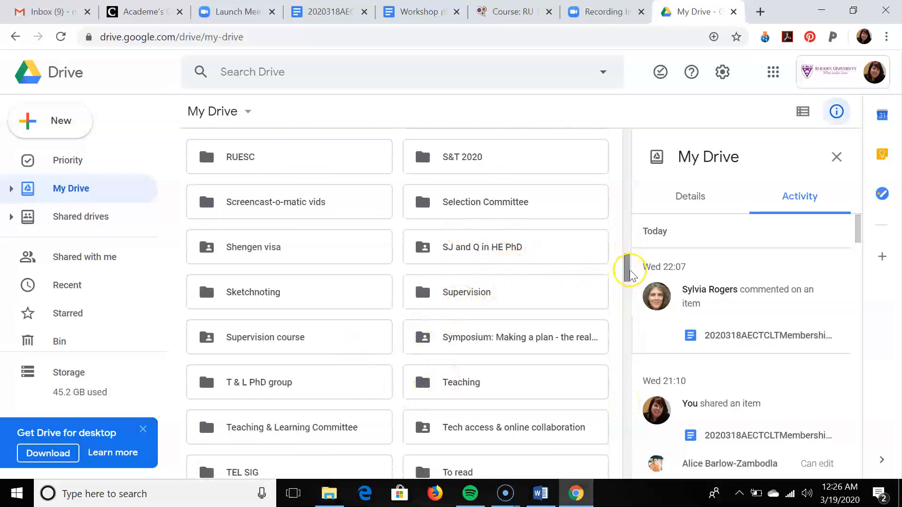
pyautogui.moveTo(630, 273); pyautogui.dragTo(628, 266)
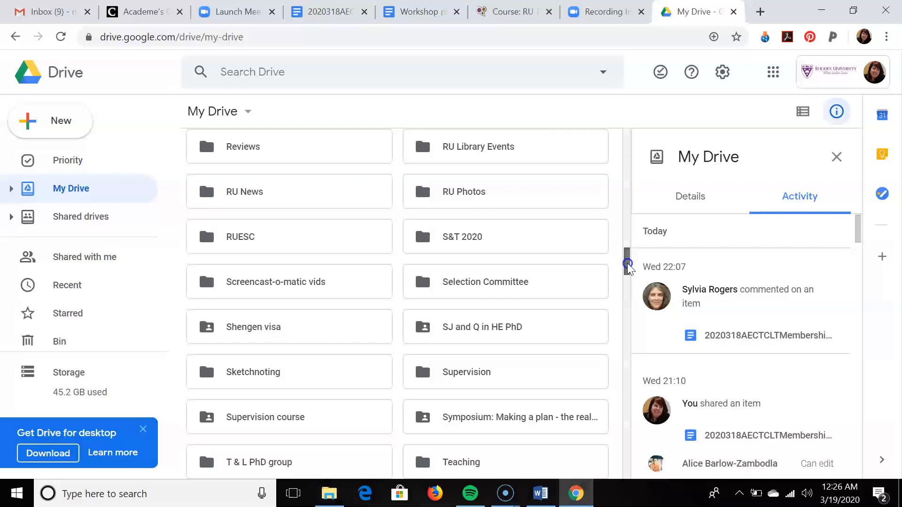
pyautogui.doubleClick(461, 372)
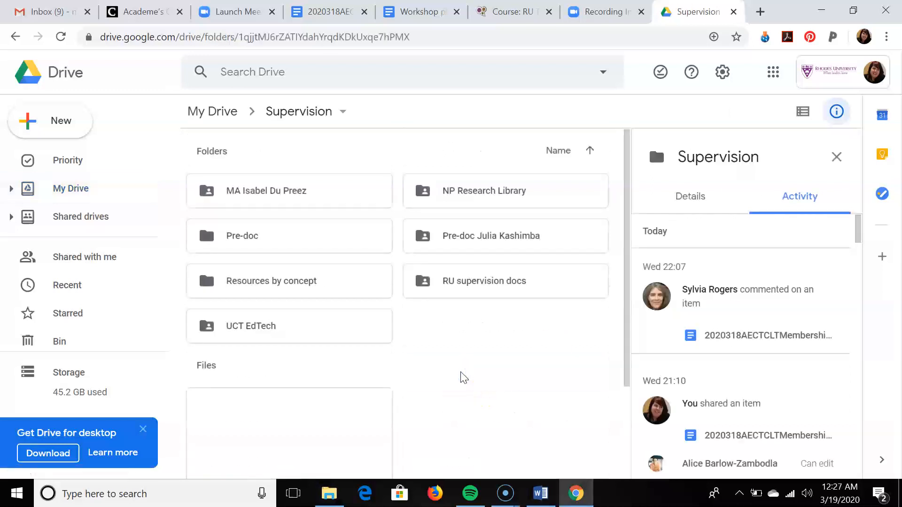
# Open the MA student's folder and its "Meeting chat logs with links" subfolder
pyautogui.click(321, 195)
pyautogui.doubleClick(322, 195)
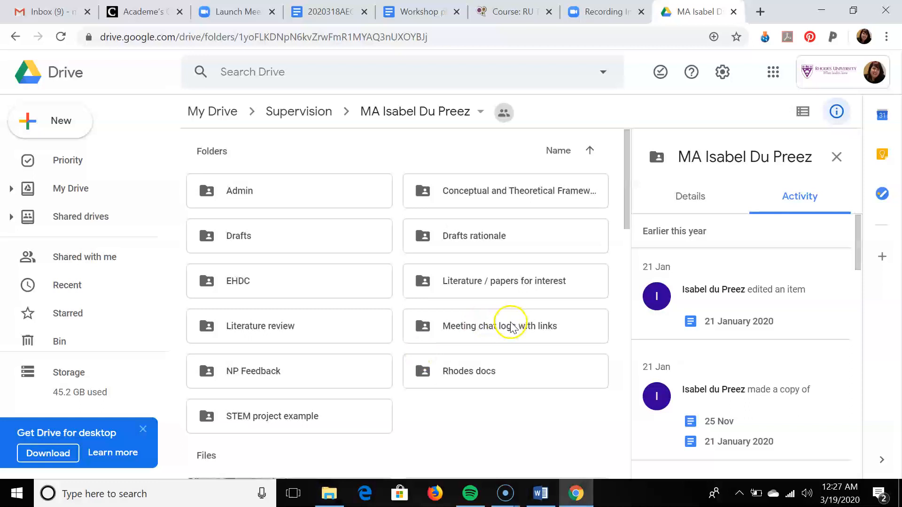
pyautogui.doubleClick(470, 328)
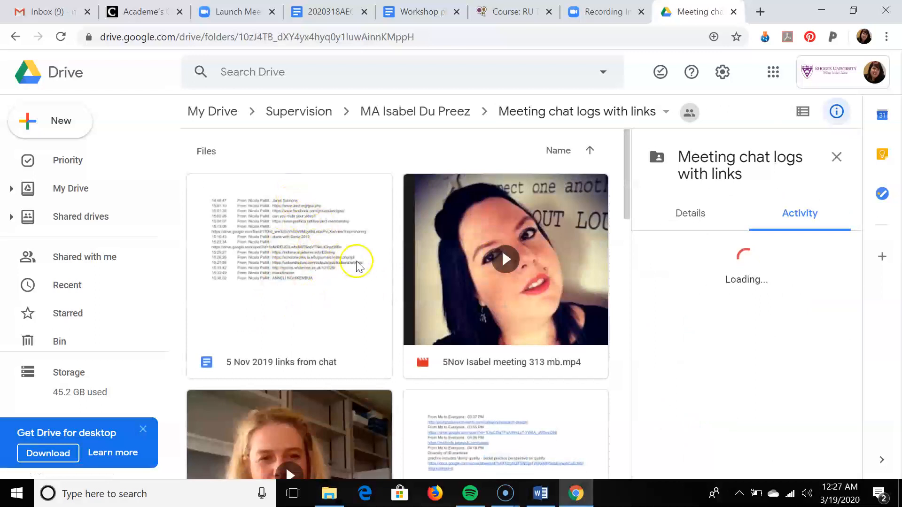
# Examine the saved meeting videos and chat logs, glance back at the Zoom recording's details, and return to the Drive folder
pyautogui.moveTo(629, 160); pyautogui.dragTo(618, 199)
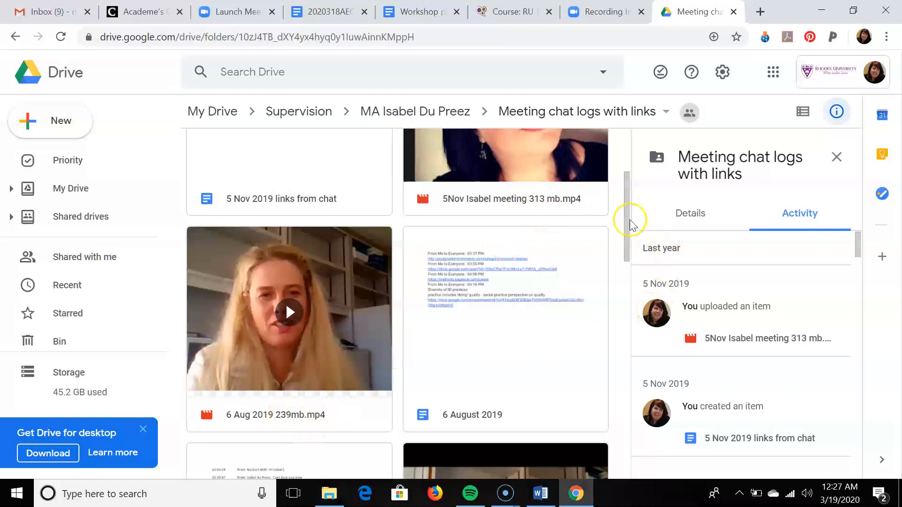
pyautogui.moveTo(630, 218); pyautogui.dragTo(658, 244)
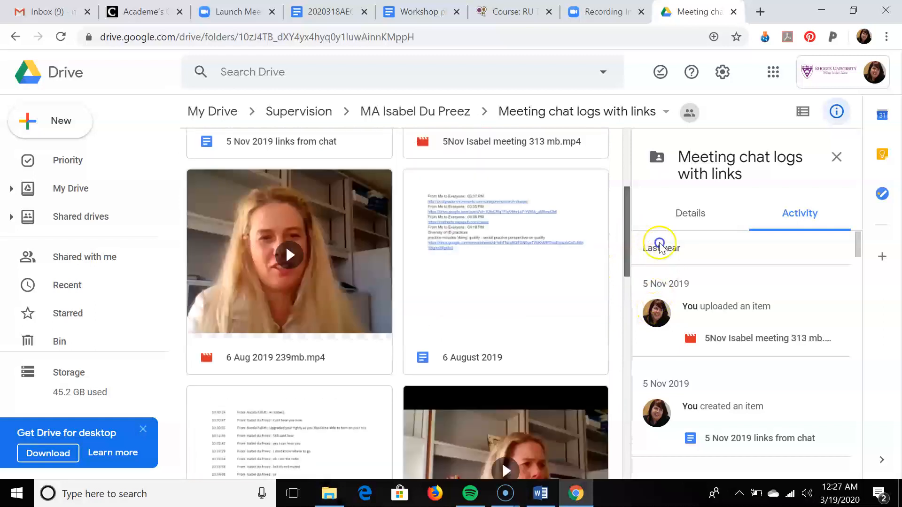
pyautogui.click(597, 12)
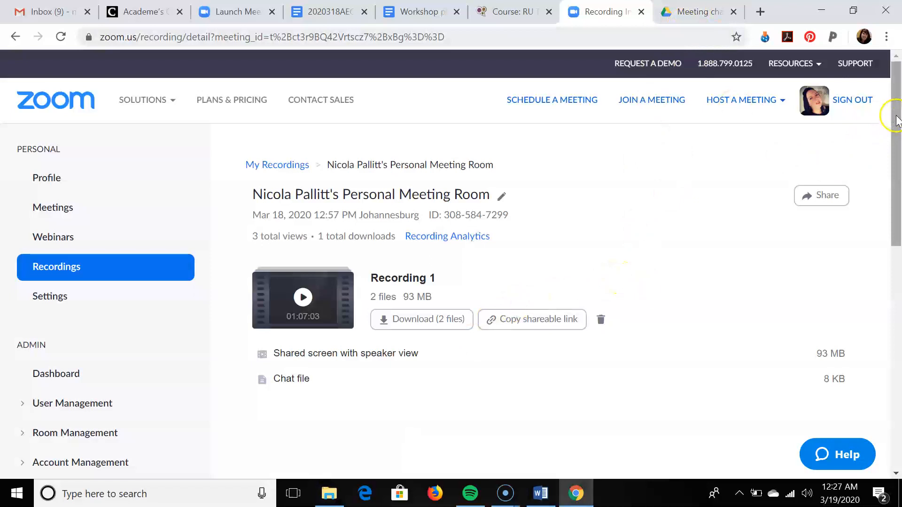
pyautogui.click(698, 12)
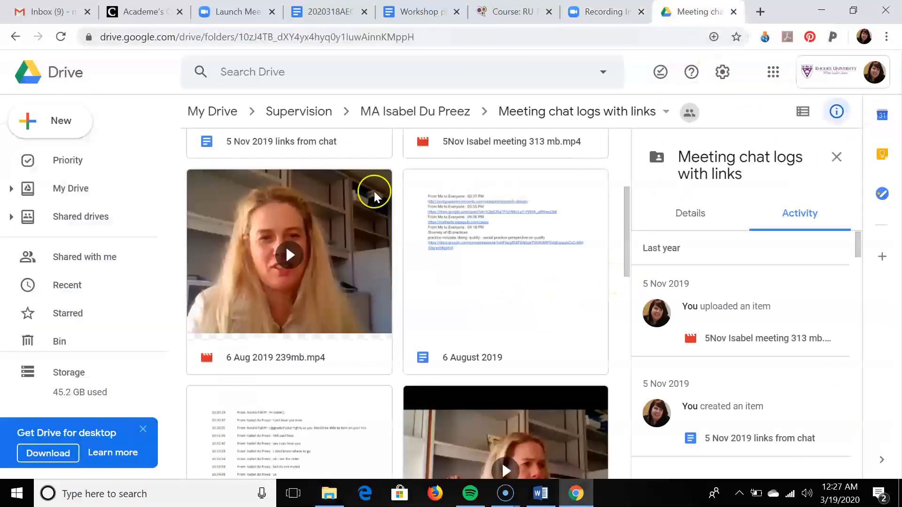
# Return to Zoom and open the account's meeting settings at the "Play sound when participants join or leave" option
pyautogui.click(604, 12)
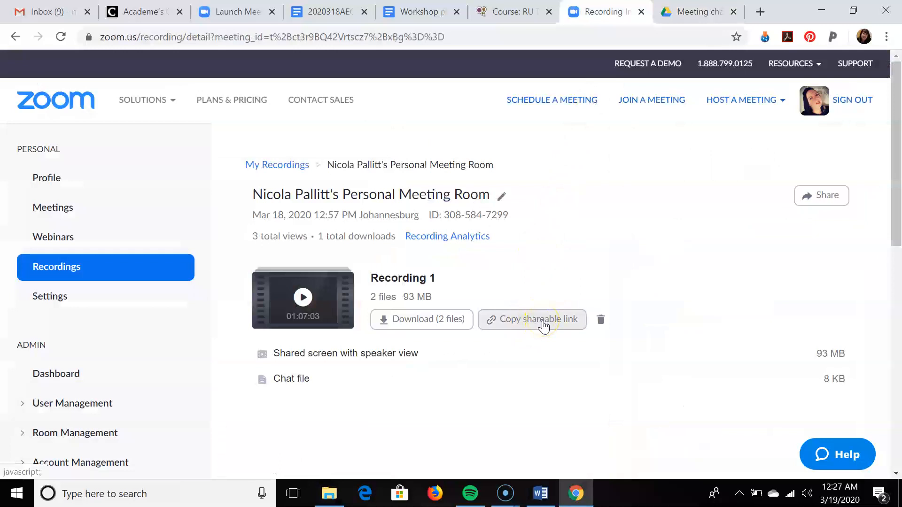
pyautogui.click(66, 296)
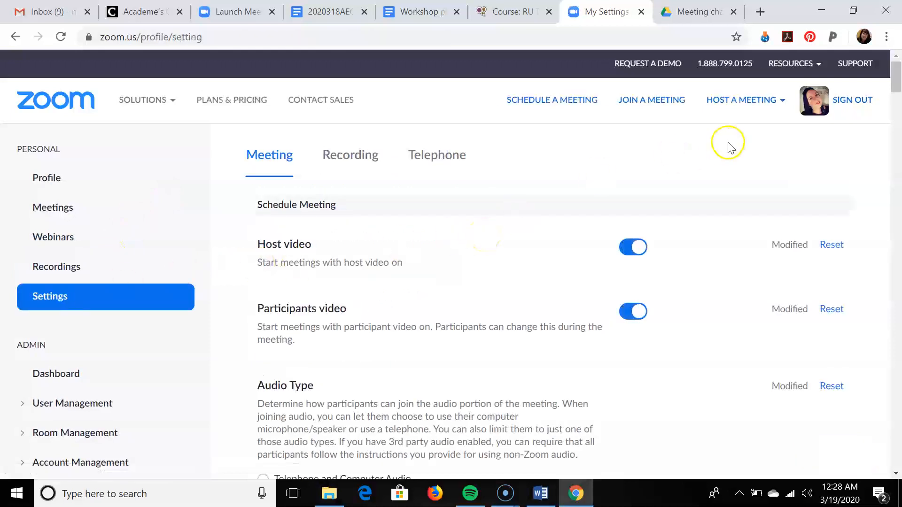
pyautogui.moveTo(898, 70); pyautogui.dragTo(892, 179)
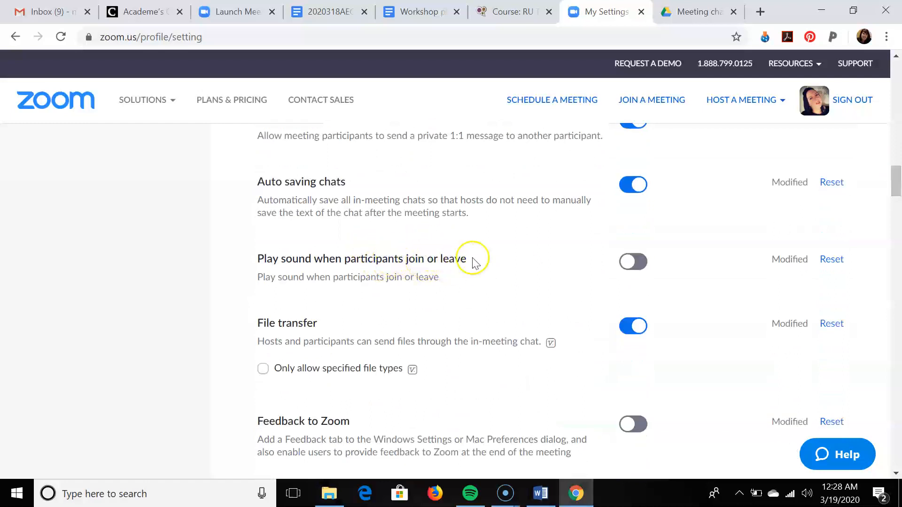
pyautogui.moveTo(471, 260); pyautogui.dragTo(328, 261)
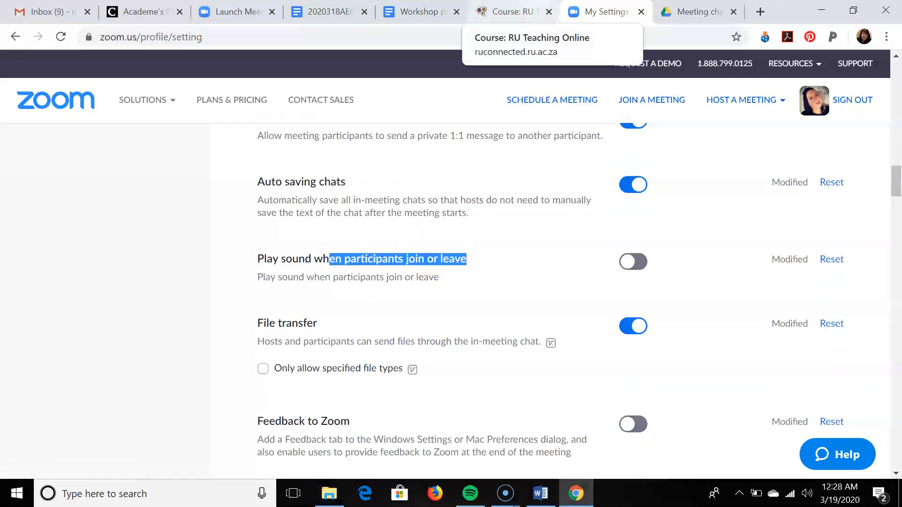
# Glance at the RU Teaching Online course page, return to the Zoom settings, and turn the participant join/leave sound on and off again
pyautogui.click(521, 11)
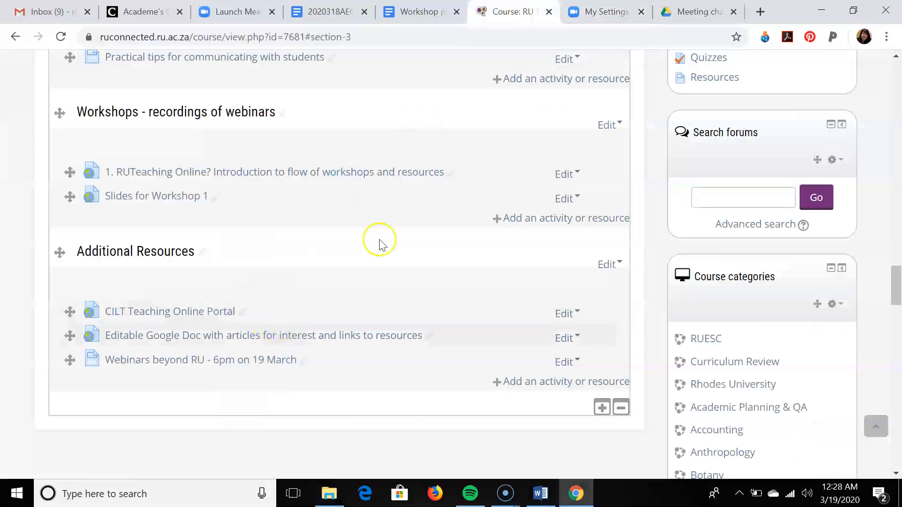
pyautogui.click(606, 11)
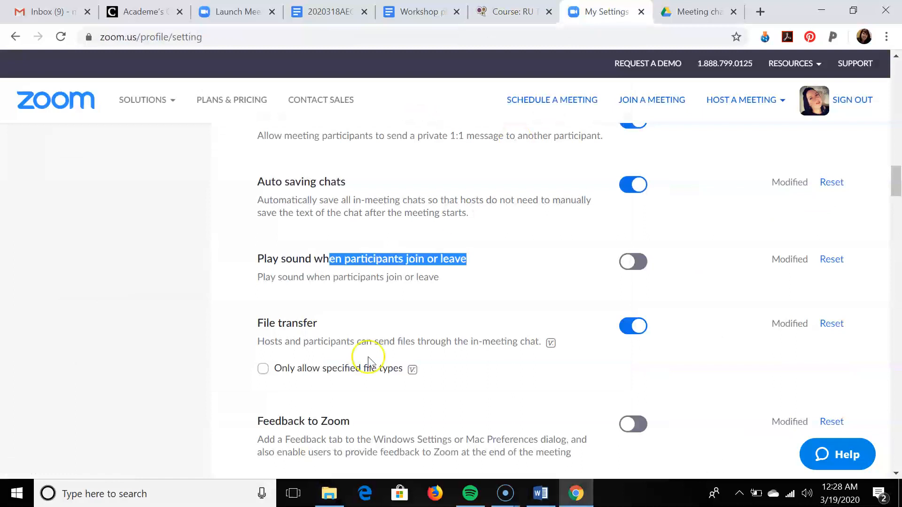
pyautogui.click(637, 262)
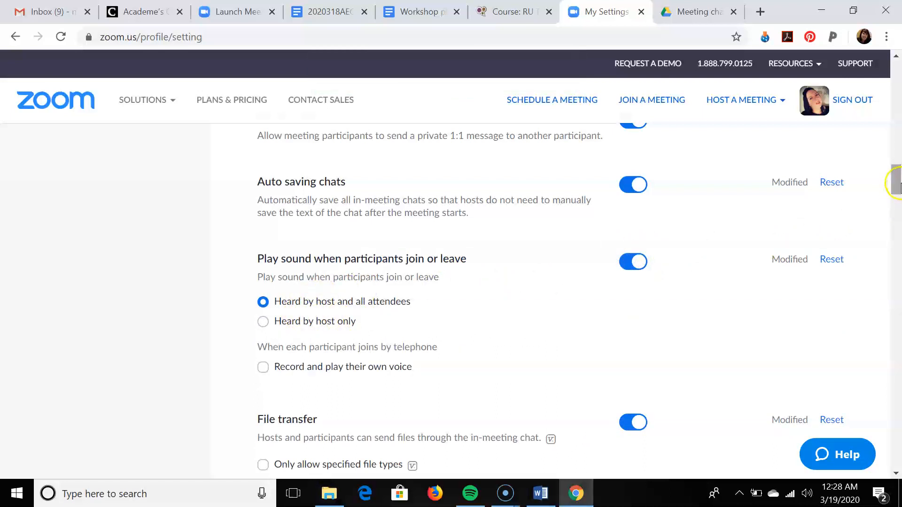
pyautogui.click(623, 263)
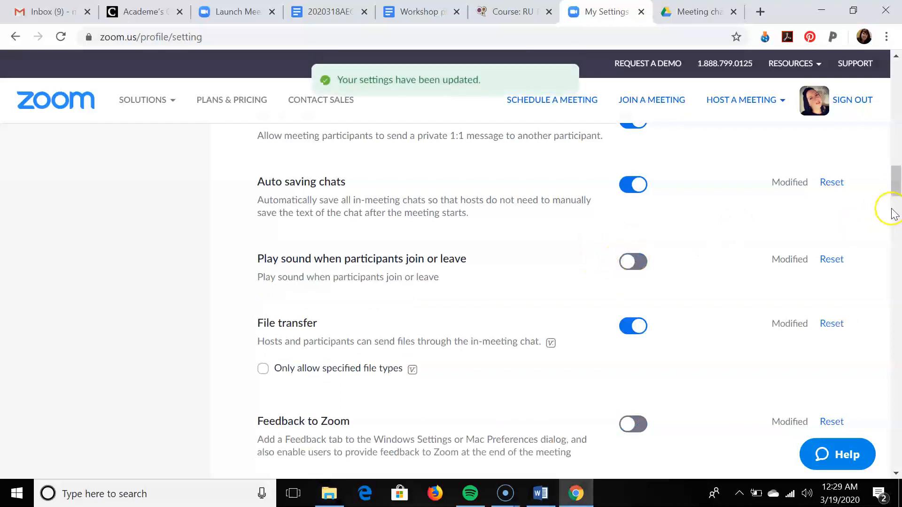
# Examine the Polling and Breakout room options in the meeting settings, and return to the start of the settings page
pyautogui.moveTo(897, 184); pyautogui.dragTo(891, 220)
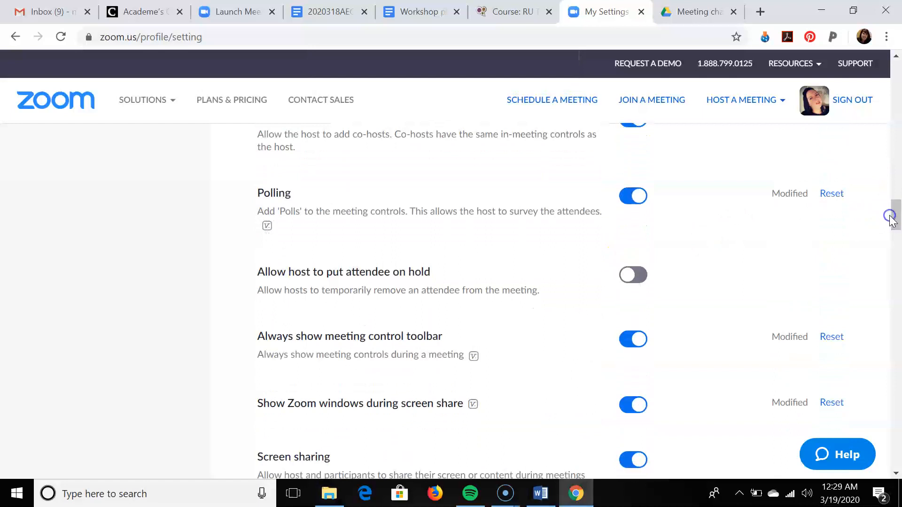
pyautogui.moveTo(297, 210)
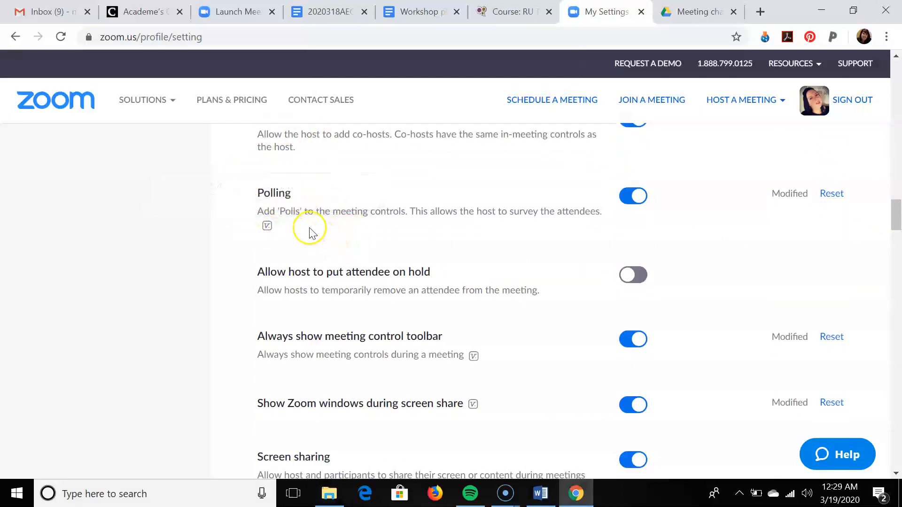
pyautogui.moveTo(897, 217); pyautogui.dragTo(891, 286)
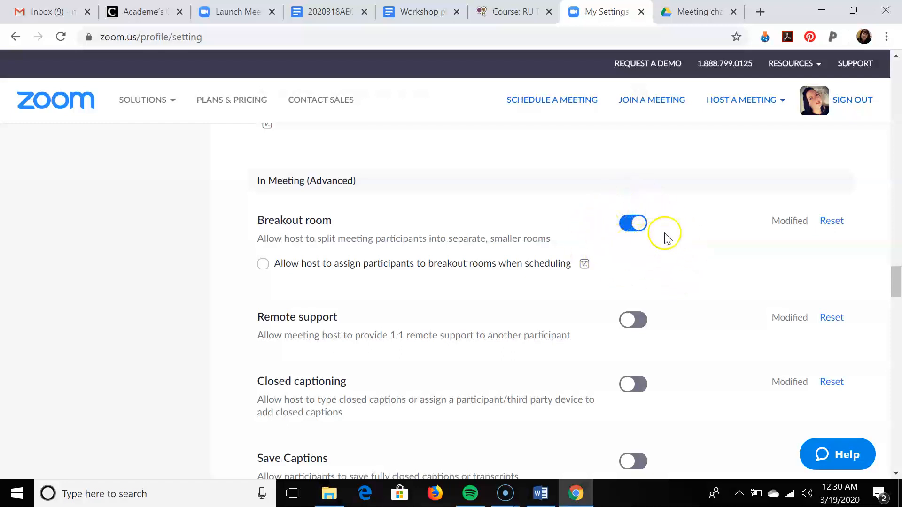
pyautogui.click(897, 277)
pyautogui.moveTo(897, 276); pyautogui.dragTo(894, 275)
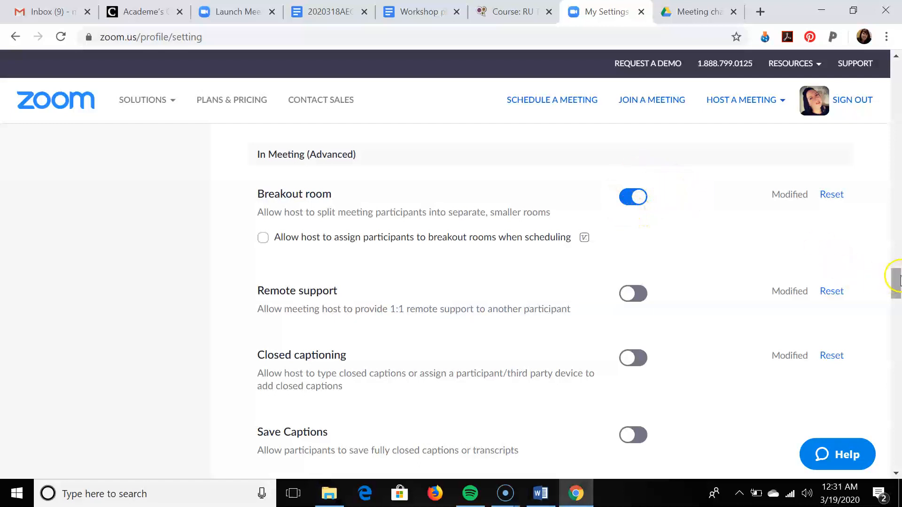
pyautogui.moveTo(898, 278); pyautogui.dragTo(898, 70)
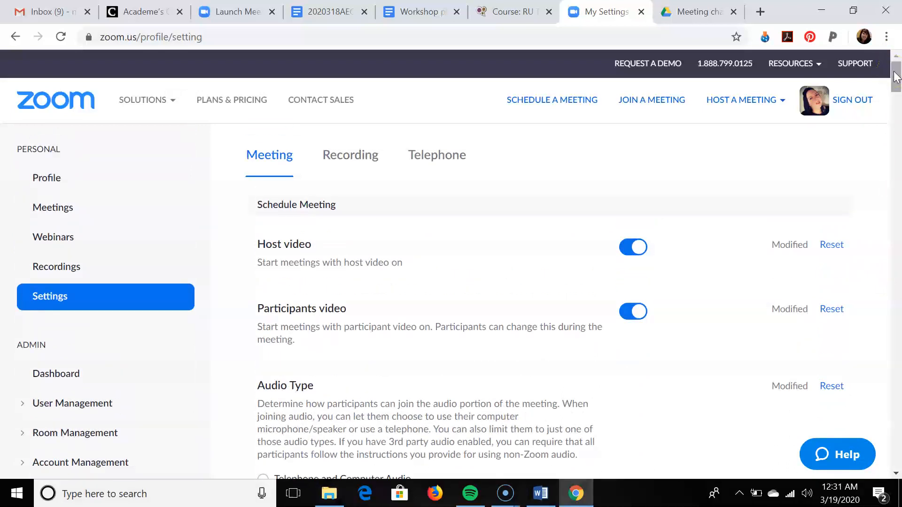
pyautogui.moveTo(895, 73)
pyautogui.mouseDown()
pyautogui.moveTo(895, 86)
pyautogui.moveTo(897, 71)
pyautogui.mouseUp()
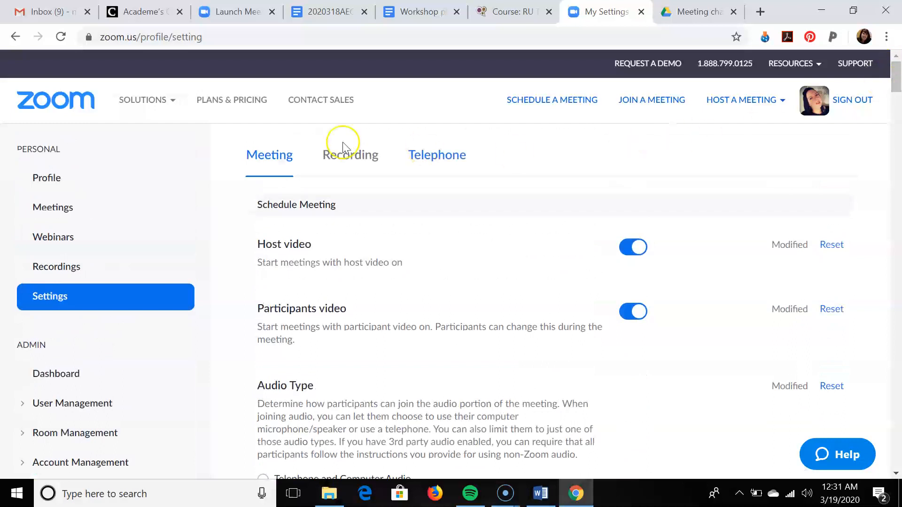
# Open the Zoom profile page and look over its personal meeting ID, personal link and sign-in details
pyautogui.click(44, 181)
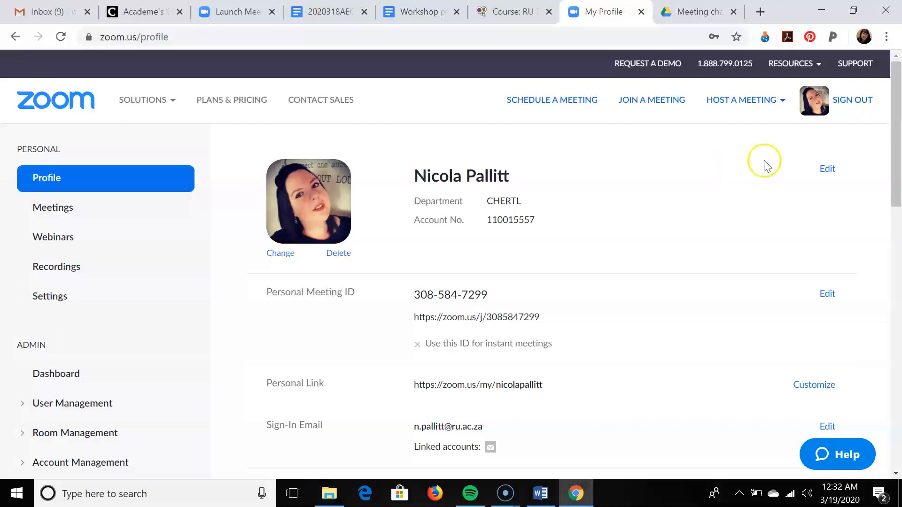
pyautogui.moveTo(897, 131)
pyautogui.mouseDown()
pyautogui.moveTo(897, 147)
pyautogui.moveTo(897, 131)
pyautogui.mouseUp()
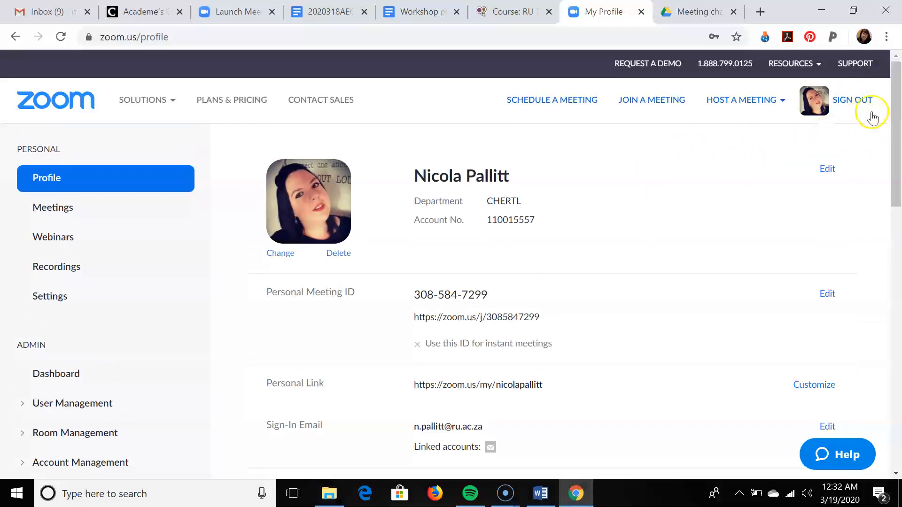
pyautogui.click(651, 203)
pyautogui.moveTo(894, 133); pyautogui.dragTo(893, 94)
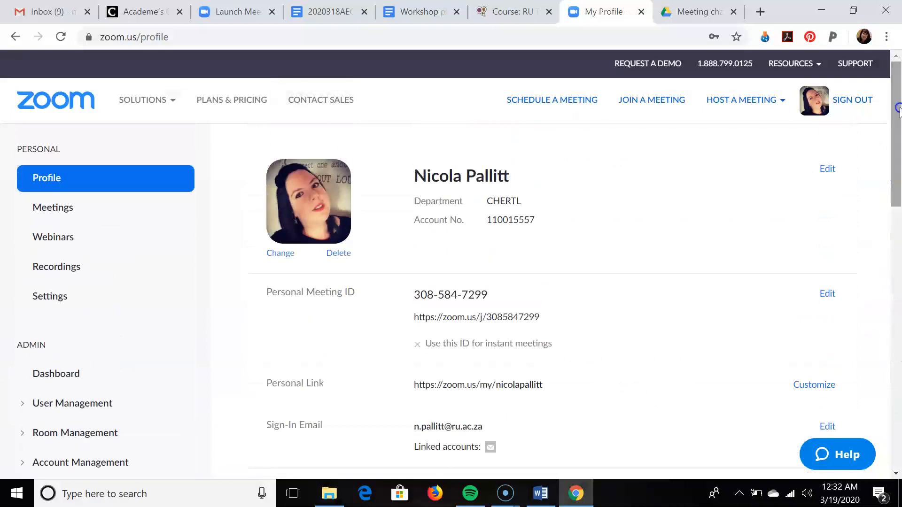
# Open the recurring Supervision meeting from the upcoming meetings for editing and go to its Alternative Hosts setting
pyautogui.click(56, 218)
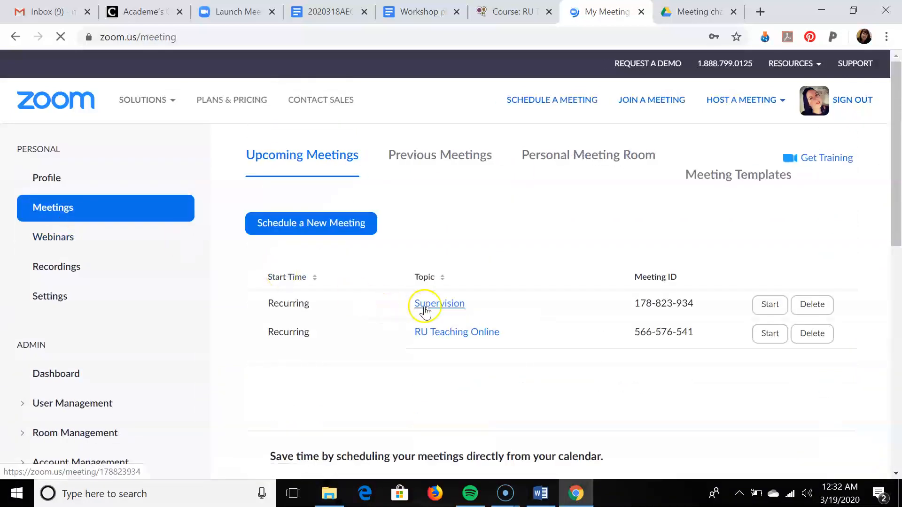
pyautogui.click(435, 305)
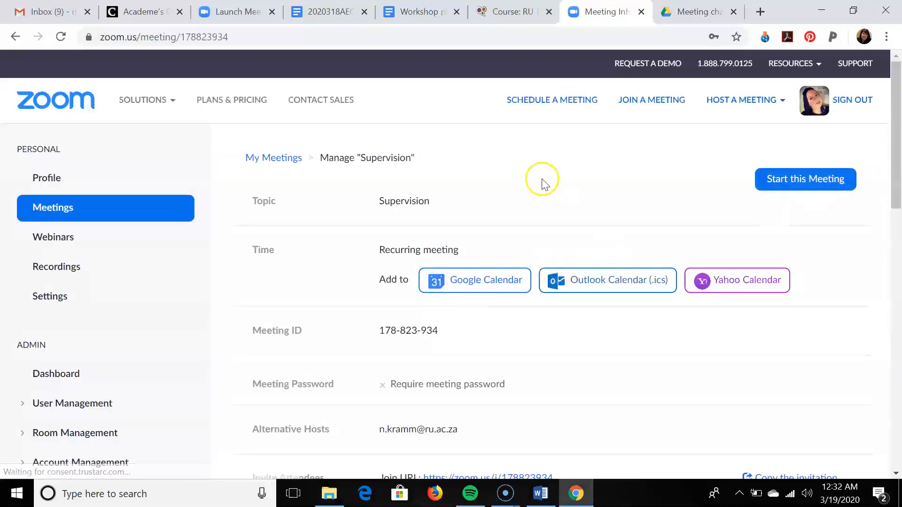
pyautogui.moveTo(898, 125); pyautogui.dragTo(898, 280)
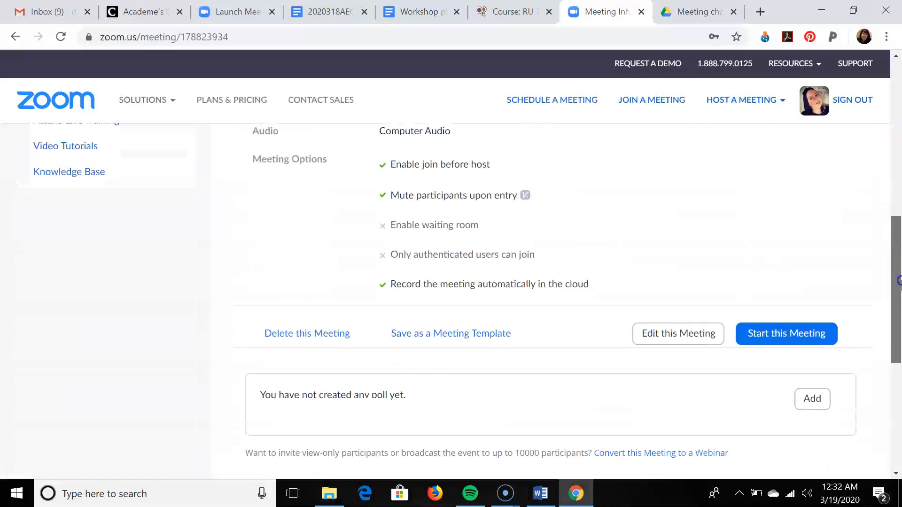
pyautogui.click(685, 336)
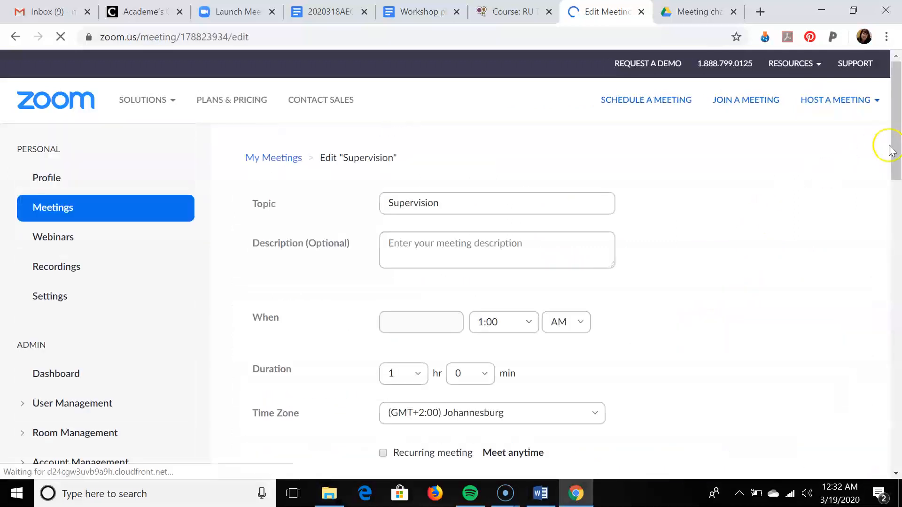
pyautogui.moveTo(890, 138); pyautogui.dragTo(898, 330)
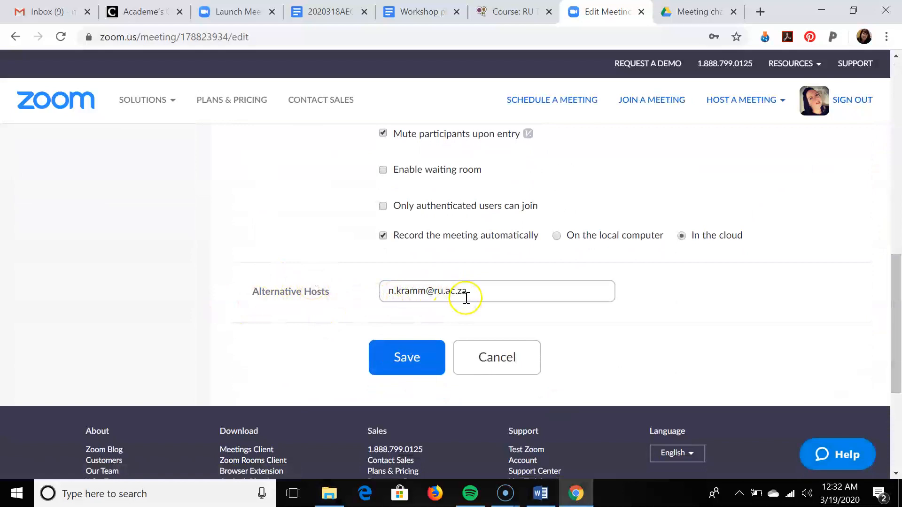
# Review the Supervision meeting's topic and recurrence settings in the edit form
pyautogui.moveTo(898, 306); pyautogui.dragTo(898, 109)
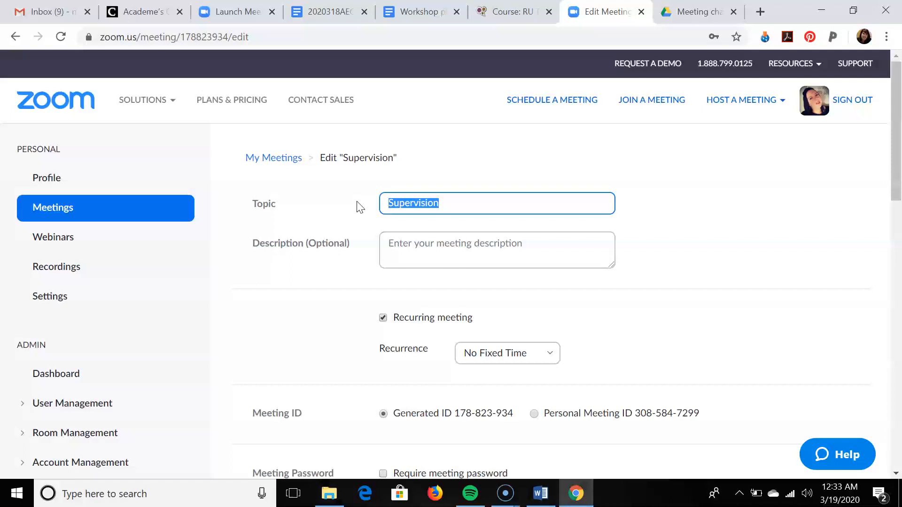
pyautogui.click(448, 204)
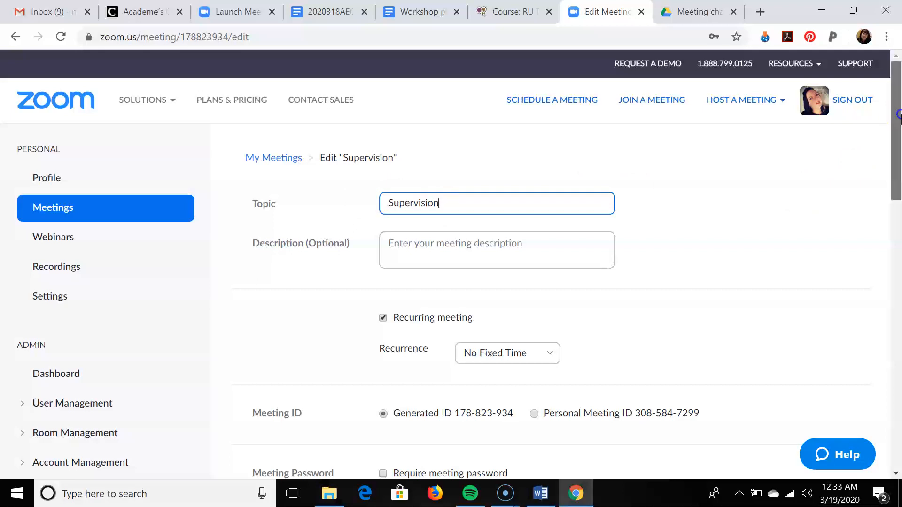
pyautogui.scroll(-3, 898, 113)
pyautogui.scroll(3, 899, 112)
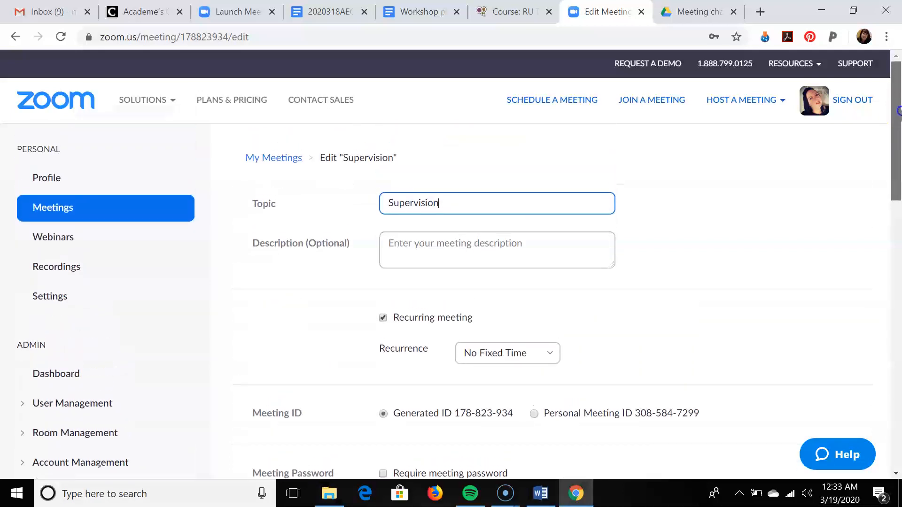
pyautogui.moveTo(901, 115); pyautogui.dragTo(900, 120)
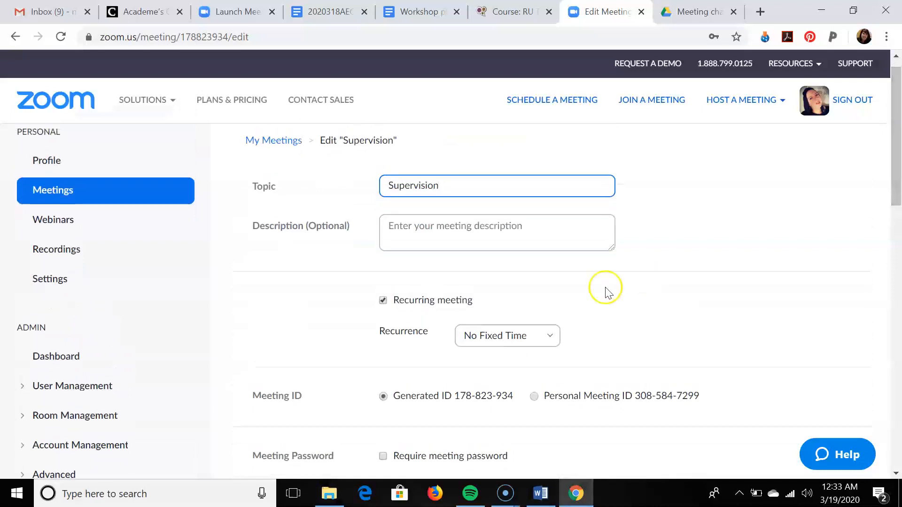